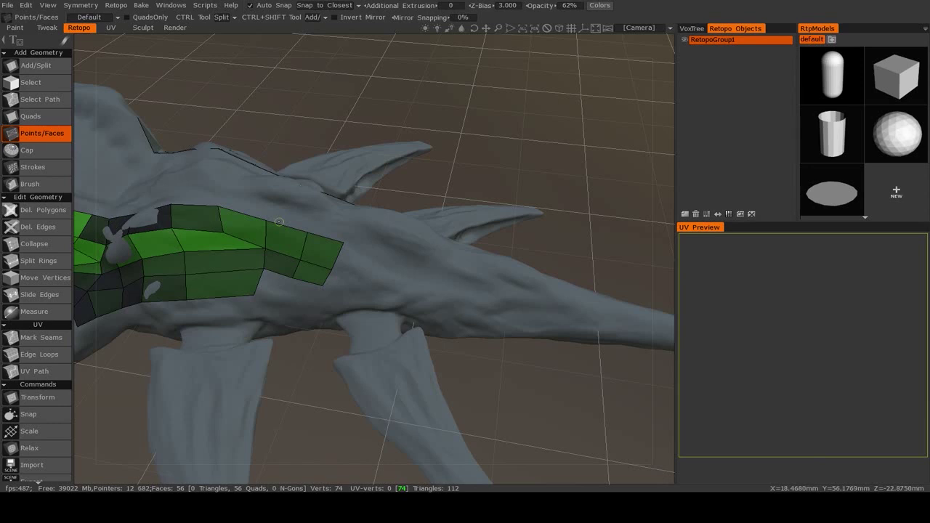
Examine the existing retopology quads along the creature's flank and look through the available retopology tools.
{"action": "left_click_drag", "start_coordinate": [280, 216], "coordinate": [298, 219], "text": "alt"}
{"action": "scroll", "coordinate": [56, 295], "scroll_direction": "down", "scroll_amount": 4}
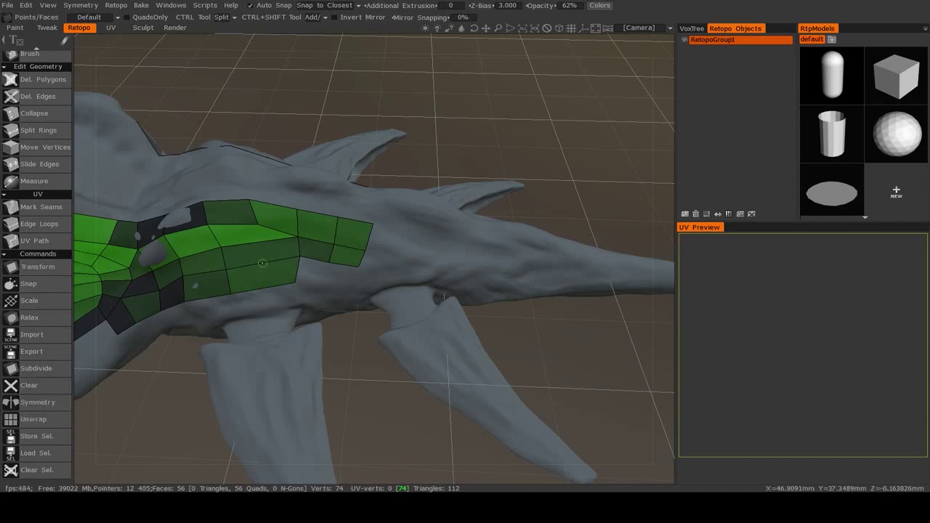
{"action": "left_click_drag", "start_coordinate": [231, 275], "coordinate": [263, 281], "text": "alt"}
{"action": "middle_click_drag", "start_coordinate": [262, 281], "coordinate": [376, 298], "text": "alt"}
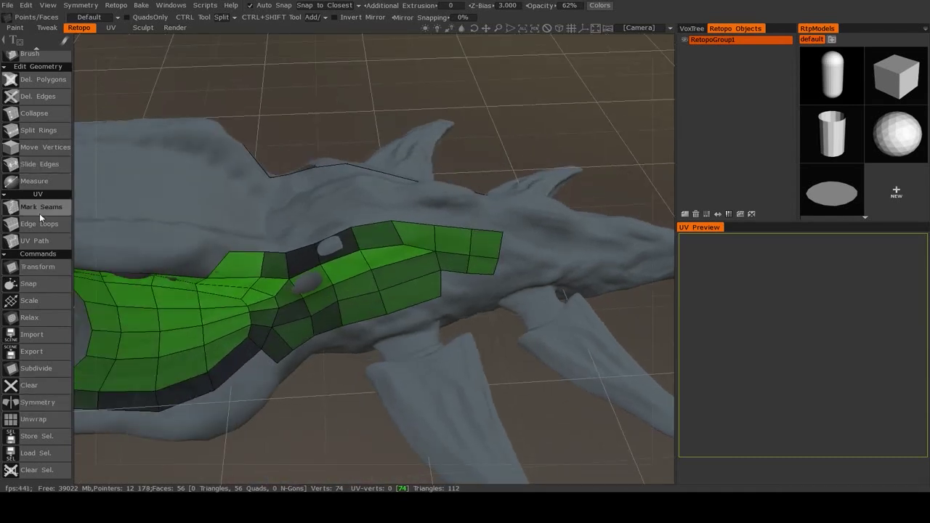
{"action": "scroll", "coordinate": [34, 262], "scroll_direction": "up", "scroll_amount": 1}
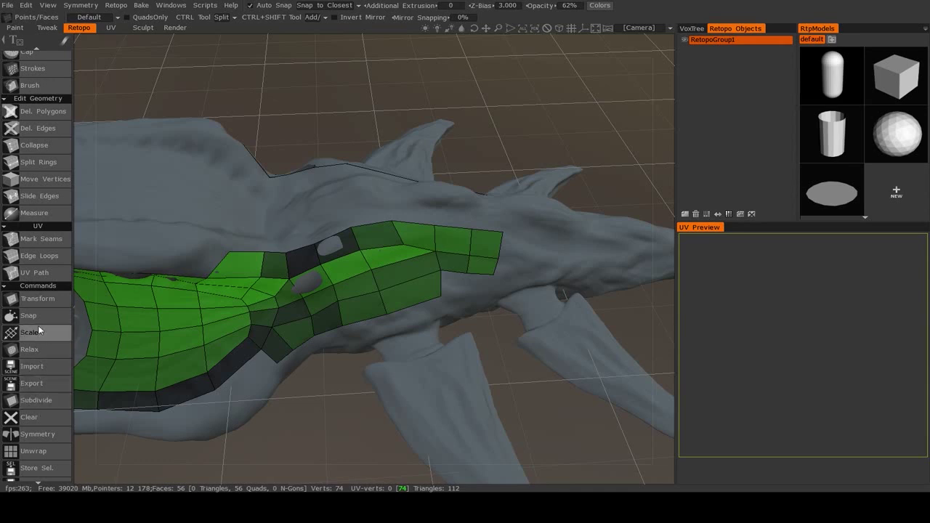
{"action": "scroll", "coordinate": [35, 349], "scroll_direction": "up", "scroll_amount": 2}
{"action": "scroll", "coordinate": [31, 390], "scroll_direction": "down", "scroll_amount": 2}
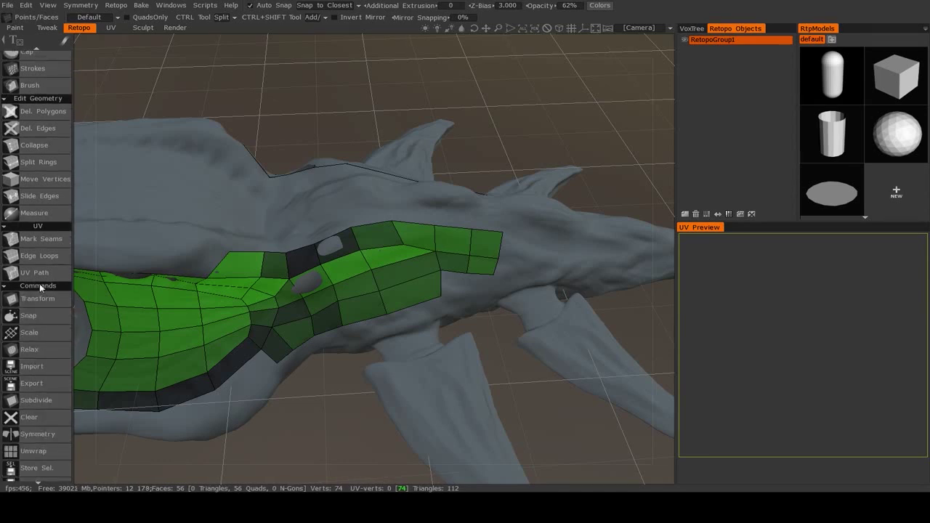
{"action": "scroll", "coordinate": [37, 239], "scroll_direction": "up", "scroll_amount": 2}
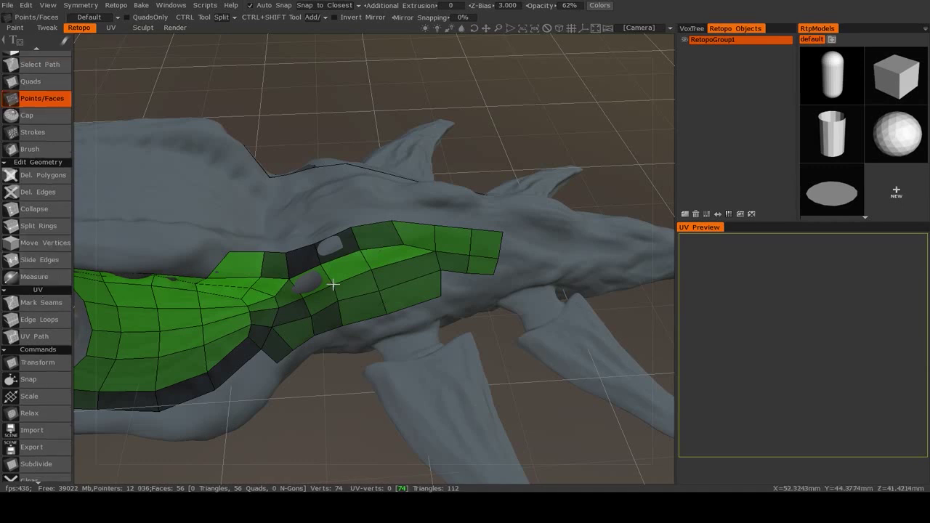
{"action": "left_click_drag", "start_coordinate": [332, 286], "coordinate": [320, 283], "text": "alt"}
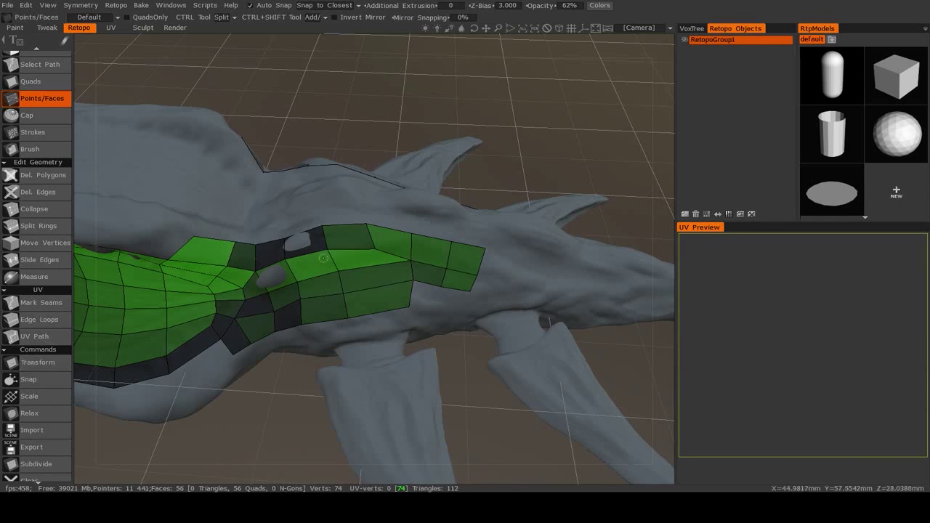
{"action": "middle_click_drag", "start_coordinate": [301, 259], "coordinate": [332, 239]}
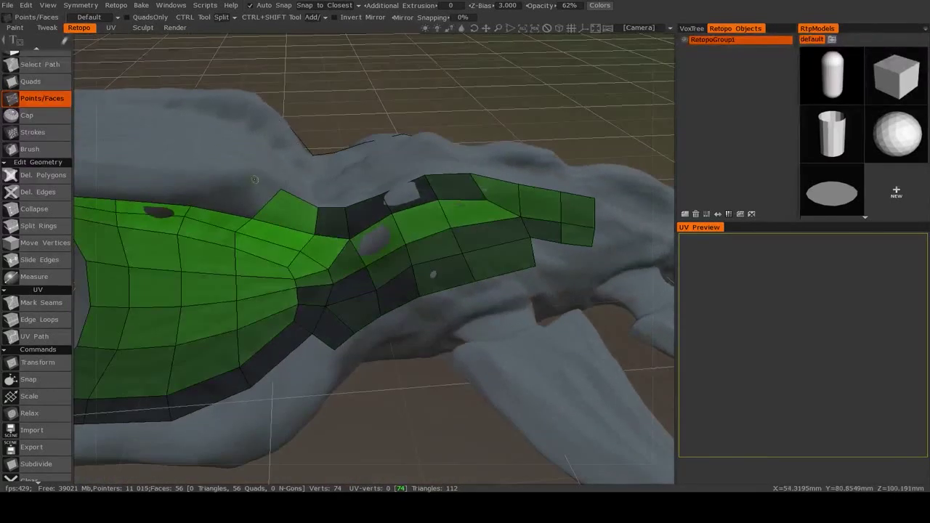
{"action": "left_click_drag", "start_coordinate": [253, 186], "coordinate": [251, 220], "text": "alt"}
{"action": "scroll", "coordinate": [14, 102], "scroll_direction": "up", "scroll_amount": 1}
{"action": "scroll", "coordinate": [13, 102], "scroll_direction": "up", "scroll_amount": 1}
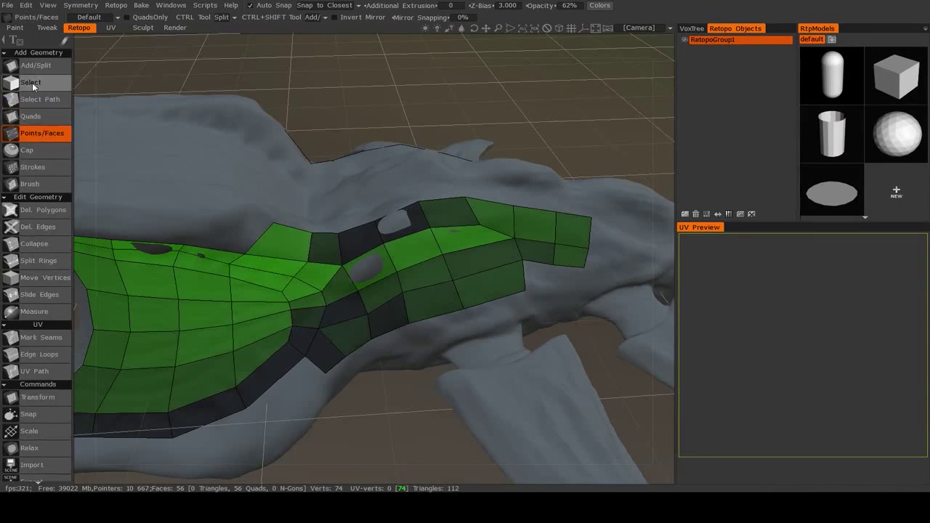
Activate the Select tool and restrict it to Edges for working on the quad strip along the flank.
{"action": "left_click", "coordinate": [33, 83]}
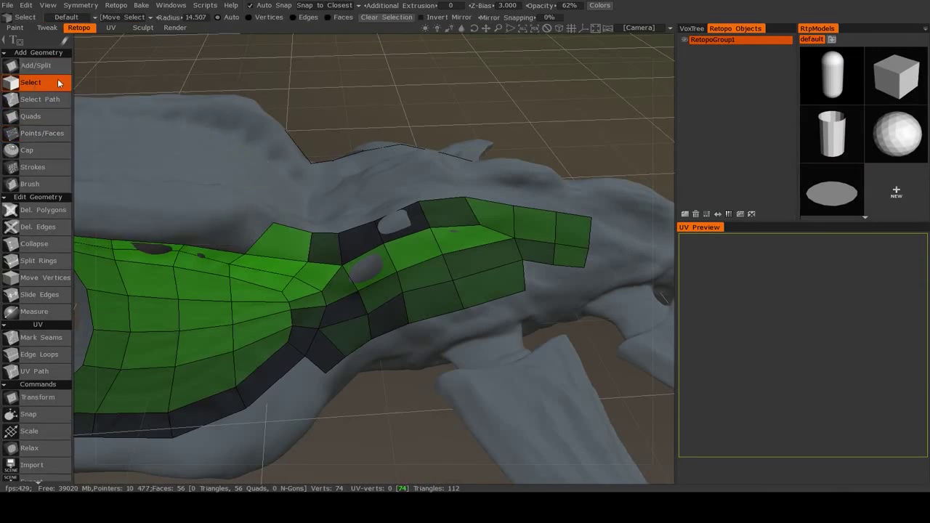
{"action": "left_click", "coordinate": [35, 67]}
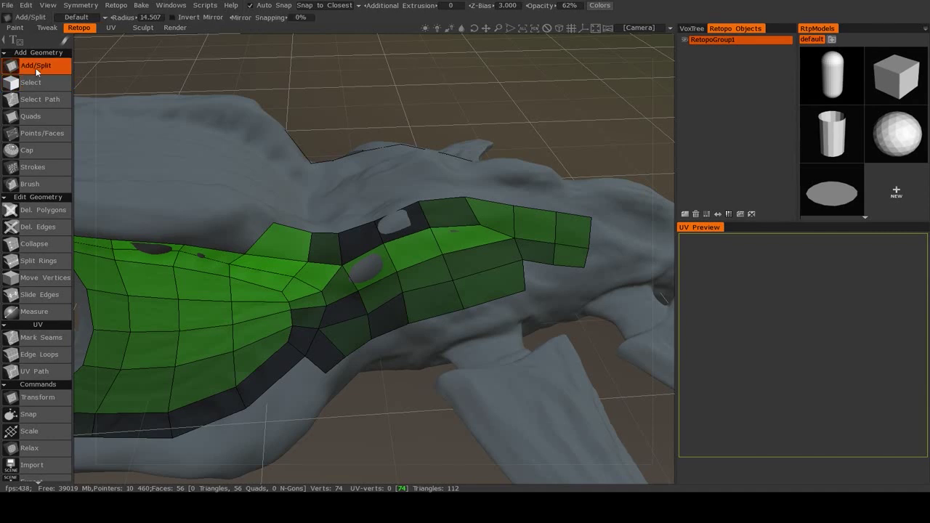
{"action": "left_click", "coordinate": [51, 83]}
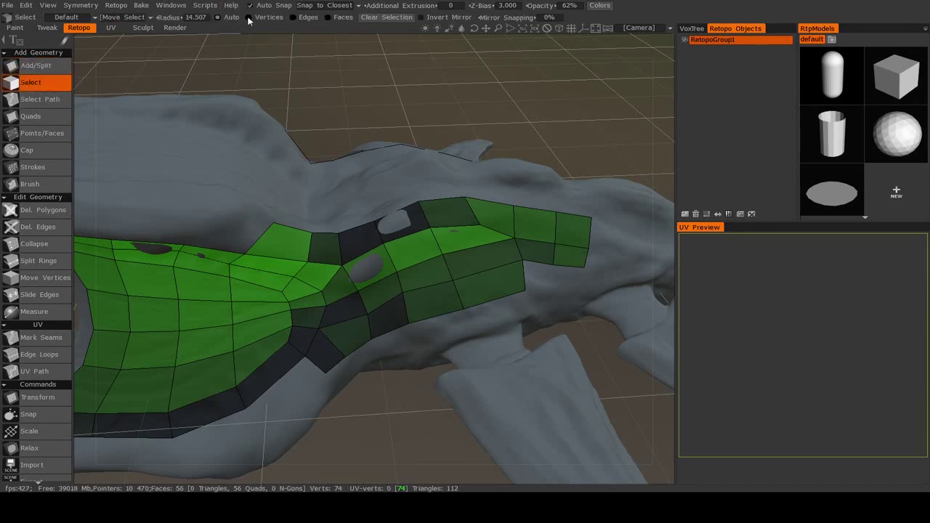
{"action": "left_click", "coordinate": [295, 18]}
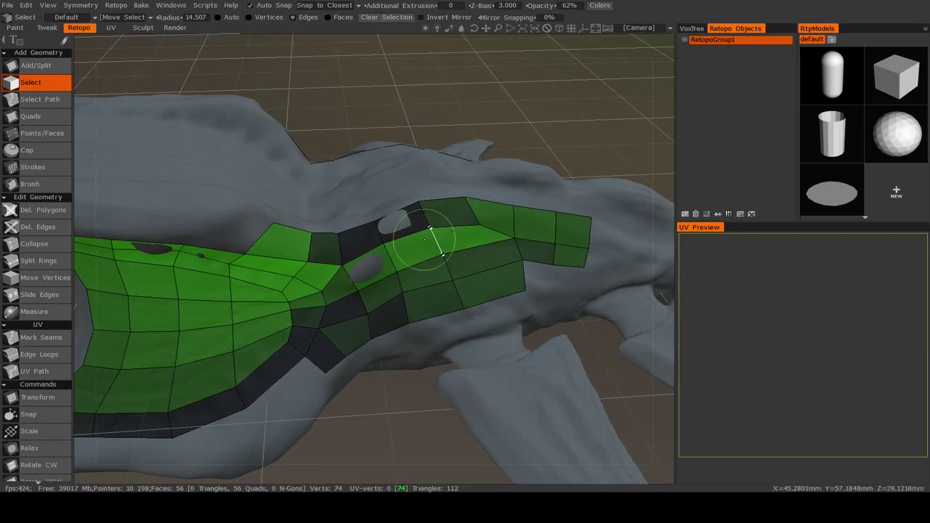
{"action": "left_click_drag", "start_coordinate": [536, 247], "coordinate": [485, 274], "text": "alt"}
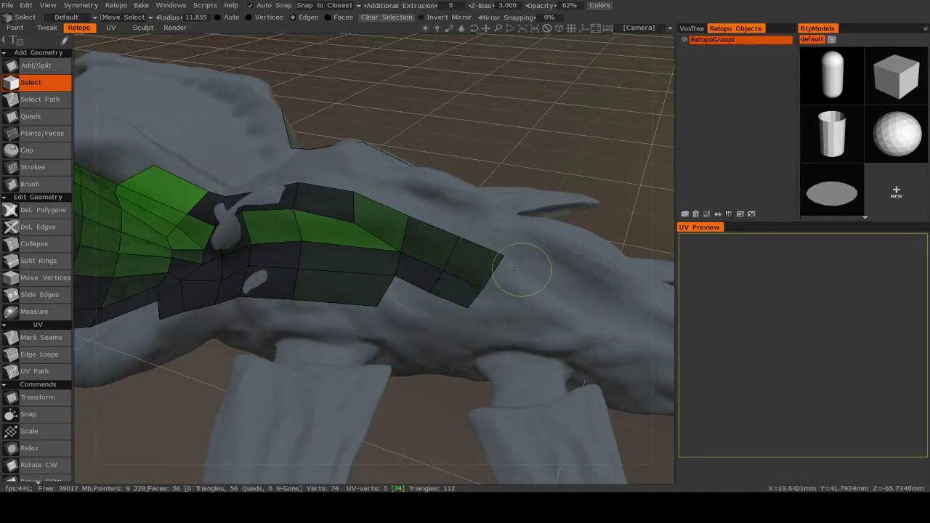
Try selecting edges around the strip's tail-side end with Select brush radii of 22.591 and 34.788.
{"action": "mouse_move", "coordinate": [513, 269]}
{"action": "right_mouse_down"}
{"action": "mouse_move", "coordinate": [501, 269]}
{"action": "mouse_move", "coordinate": [516, 271]}
{"action": "right_mouse_up"}
{"action": "left_click", "coordinate": [459, 268]}
{"action": "right_click_drag", "start_coordinate": [459, 267], "coordinate": [483, 267]}
{"action": "key", "text": "Escape"}
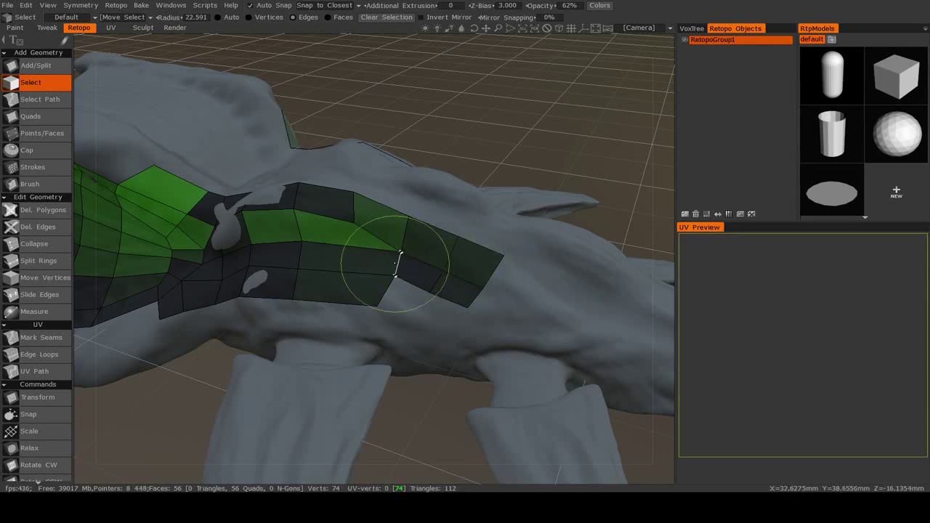
{"action": "left_click", "coordinate": [405, 264]}
{"action": "right_click_drag", "start_coordinate": [404, 264], "coordinate": [431, 262]}
{"action": "key", "text": "Escape"}
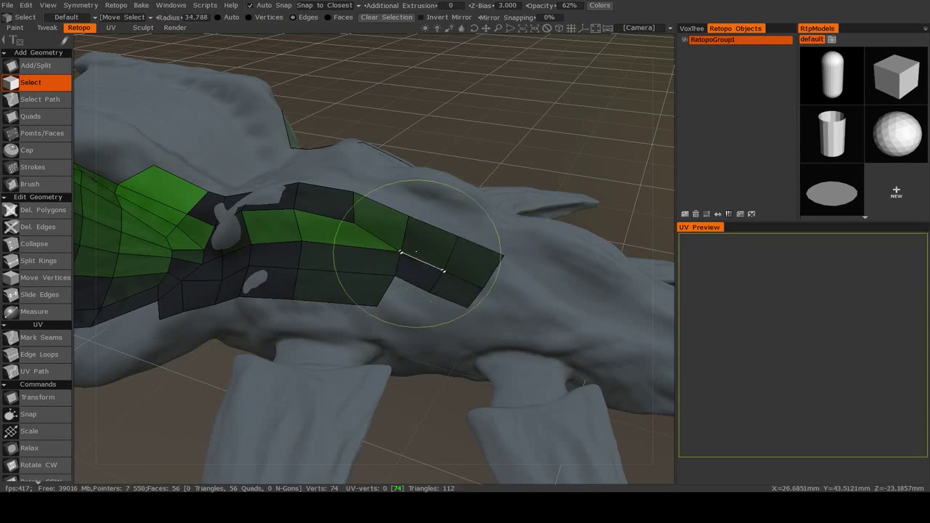
{"action": "left_click", "coordinate": [415, 260]}
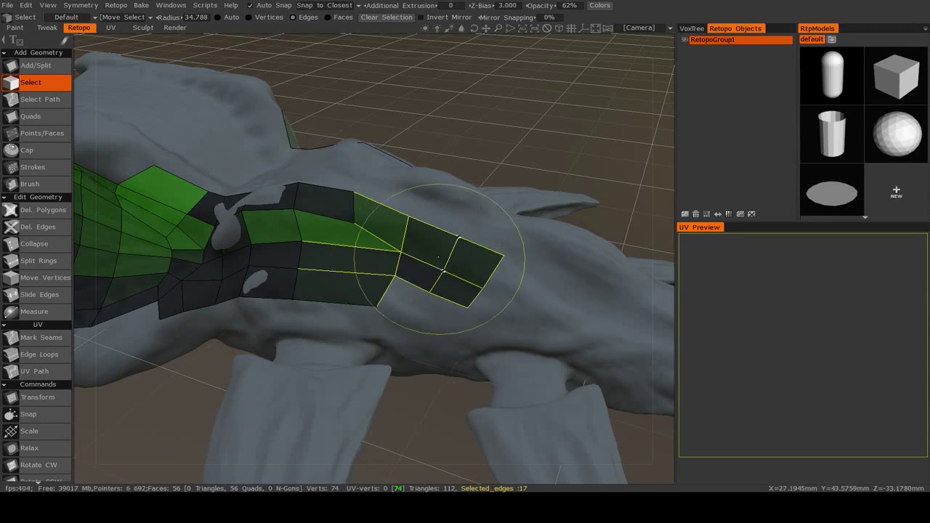
{"action": "key", "text": "Escape"}
Try selecting the border edges at the strip's tail-side end with a brush radius of 6.203, then clear the selection.
{"action": "right_click_drag", "start_coordinate": [525, 276], "coordinate": [454, 277]}
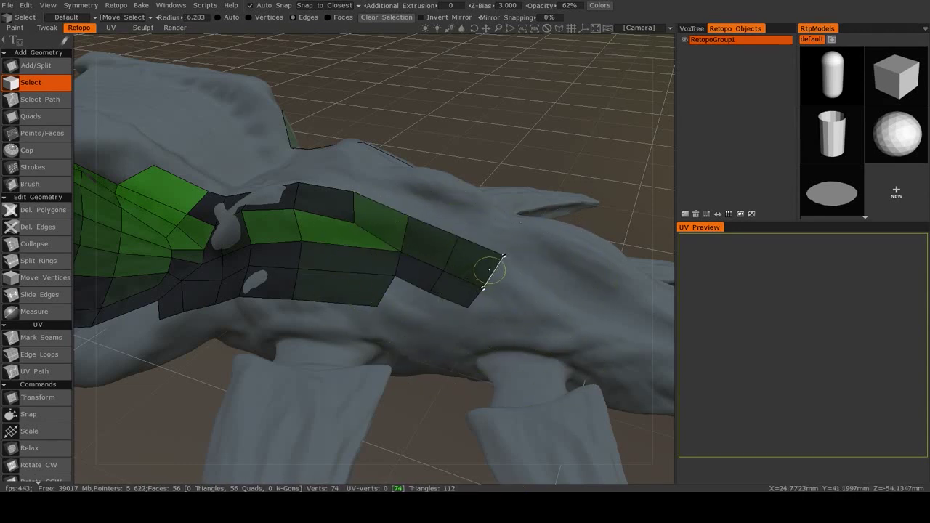
{"action": "left_click", "coordinate": [491, 270]}
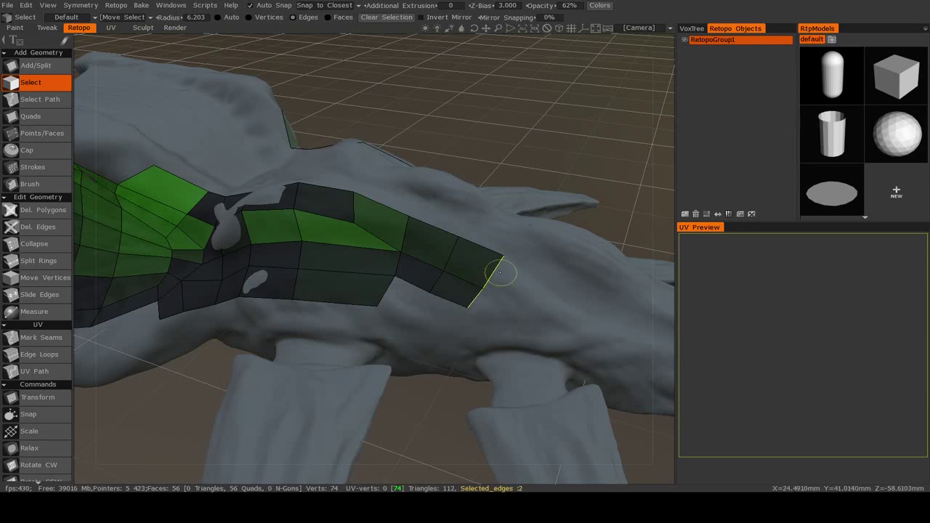
{"action": "left_click", "coordinate": [472, 250]}
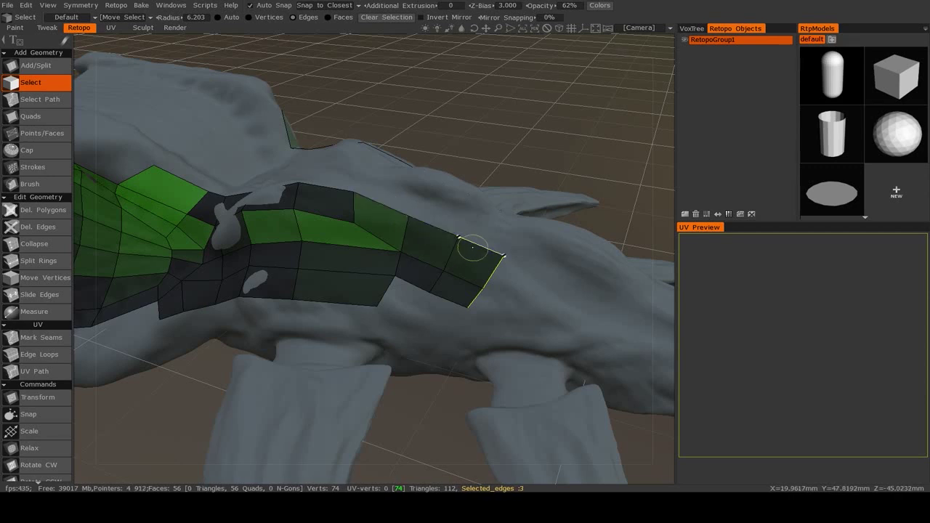
{"action": "middle_click_drag", "start_coordinate": [521, 281], "coordinate": [539, 293]}
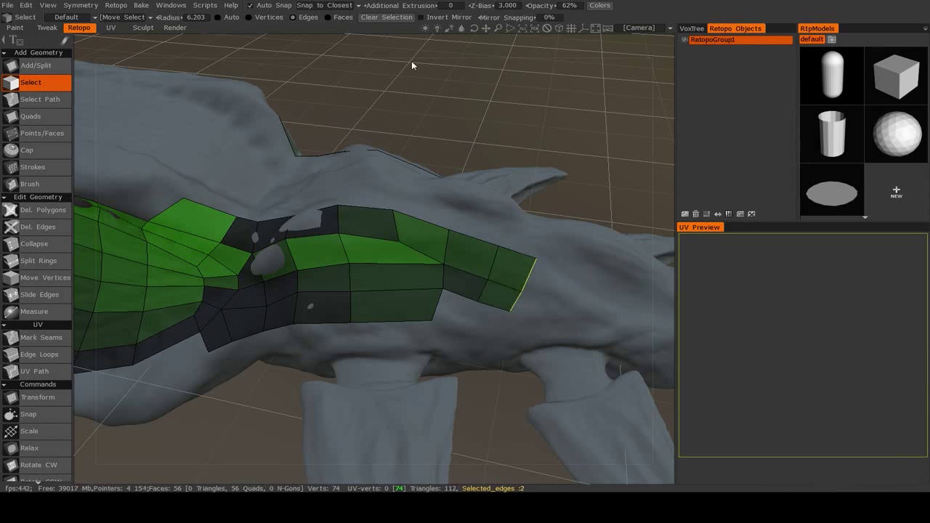
{"action": "left_click", "coordinate": [384, 16]}
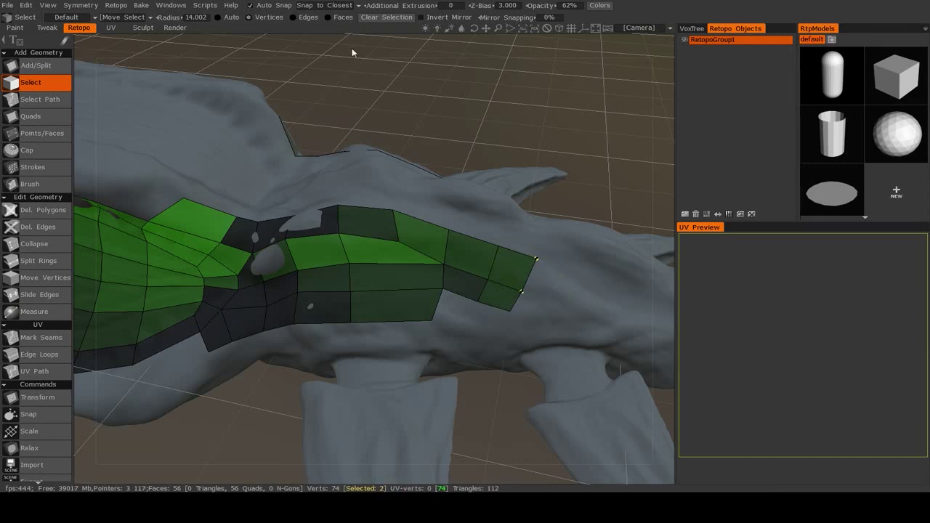
Try selecting the edges around the strip's end face with a brush radius of 14.002, then clear the selection.
{"action": "left_click", "coordinate": [367, 19]}
{"action": "left_click", "coordinate": [294, 18]}
{"action": "left_click", "coordinate": [531, 270]}
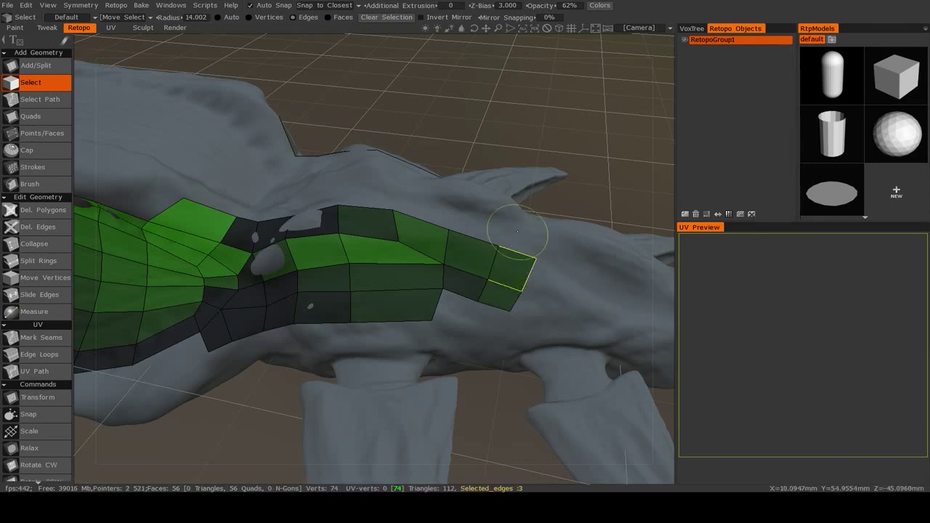
{"action": "left_click", "coordinate": [386, 17]}
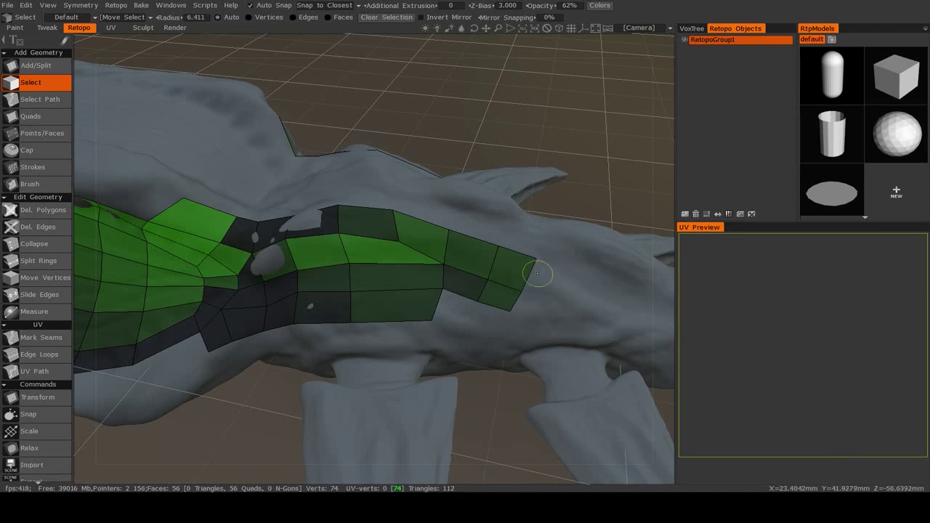
Select the two border edges at the strip's tail-side end with radius 6.411 and extrude them along the body toward the tail.
{"action": "left_click_drag", "start_coordinate": [532, 271], "coordinate": [510, 305]}
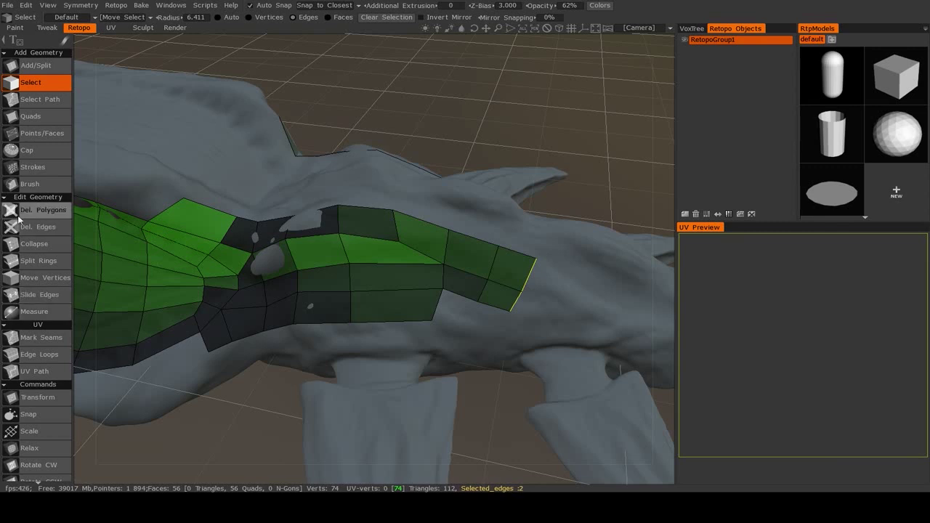
{"action": "scroll", "coordinate": [16, 284], "scroll_direction": "down", "scroll_amount": 2}
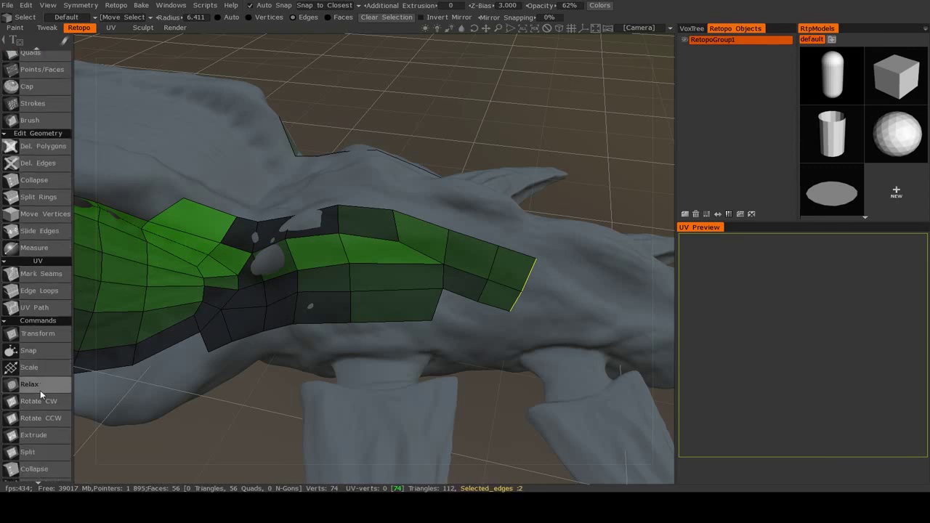
{"action": "scroll", "coordinate": [40, 385], "scroll_direction": "down", "scroll_amount": 1}
{"action": "scroll", "coordinate": [40, 385], "scroll_direction": "down", "scroll_amount": 1}
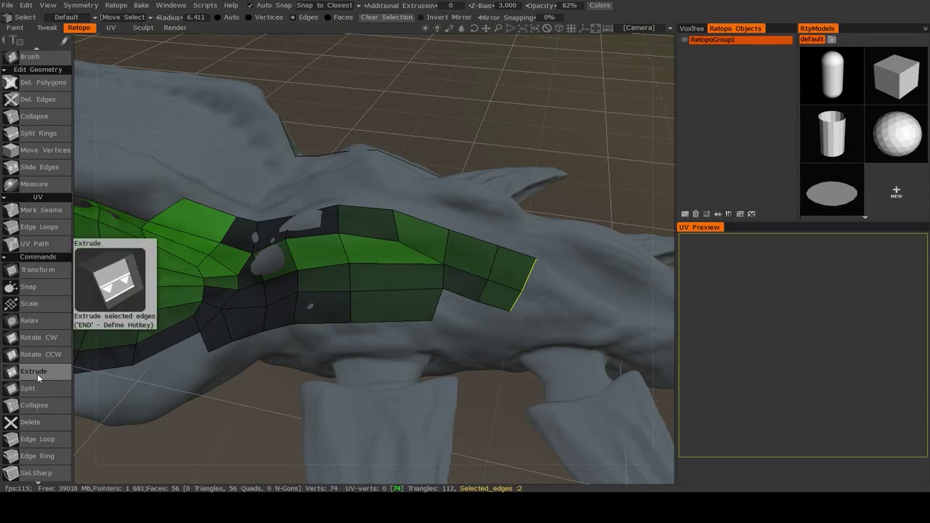
{"action": "left_click", "coordinate": [37, 373]}
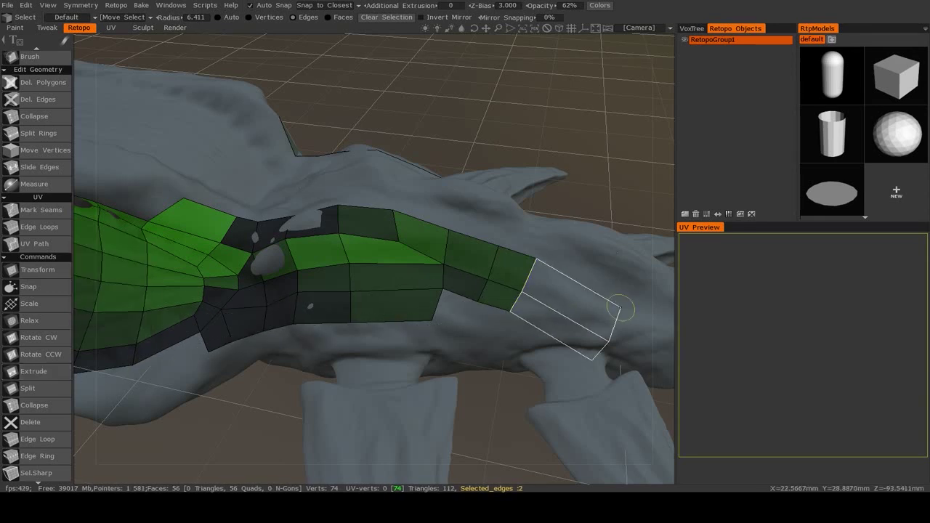
{"action": "middle_click_drag", "start_coordinate": [627, 286], "coordinate": [400, 242]}
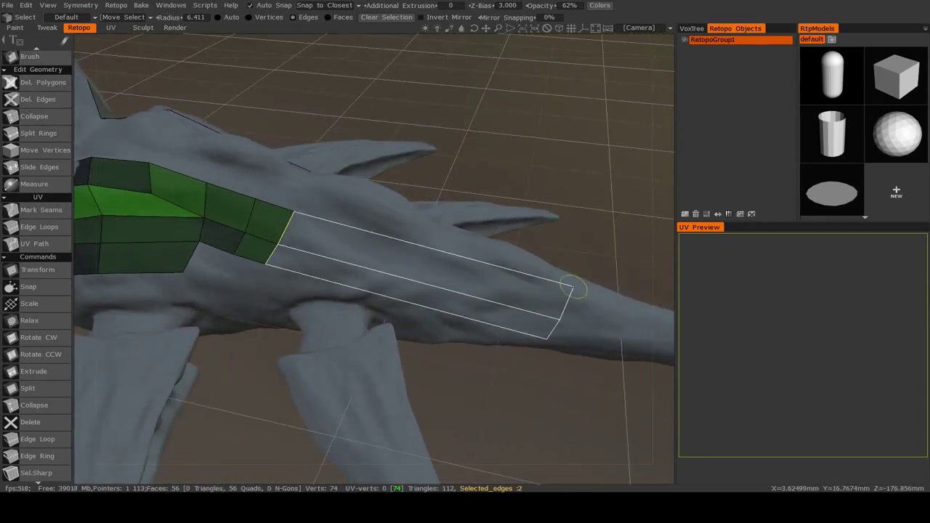
{"action": "left_click", "coordinate": [573, 288]}
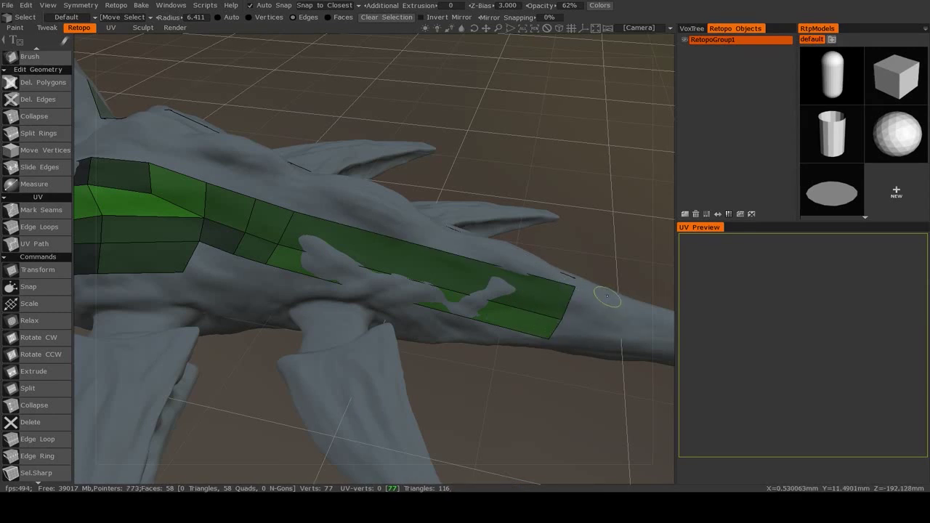
Move the upper and lower end vertices of the extruded strip inward with Points/Faces to narrow it toward the tail.
{"action": "scroll", "coordinate": [52, 105], "scroll_direction": "up", "scroll_amount": 4}
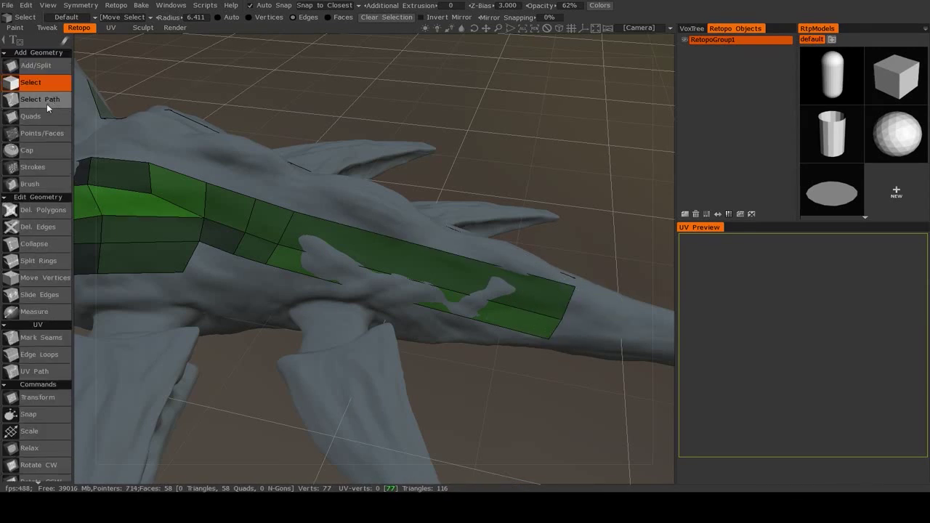
{"action": "left_click", "coordinate": [44, 134]}
{"action": "left_click_drag", "start_coordinate": [574, 294], "coordinate": [560, 302]}
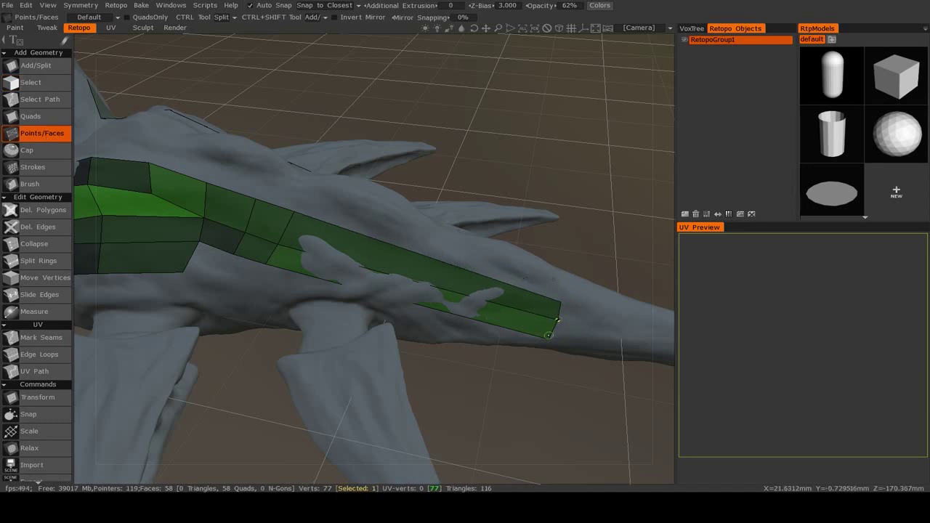
{"action": "left_click_drag", "start_coordinate": [548, 337], "coordinate": [551, 329]}
Split the extruded strip crosswise with four edge loops spaced along its length.
{"action": "left_click", "coordinate": [318, 256], "text": "ctrl"}
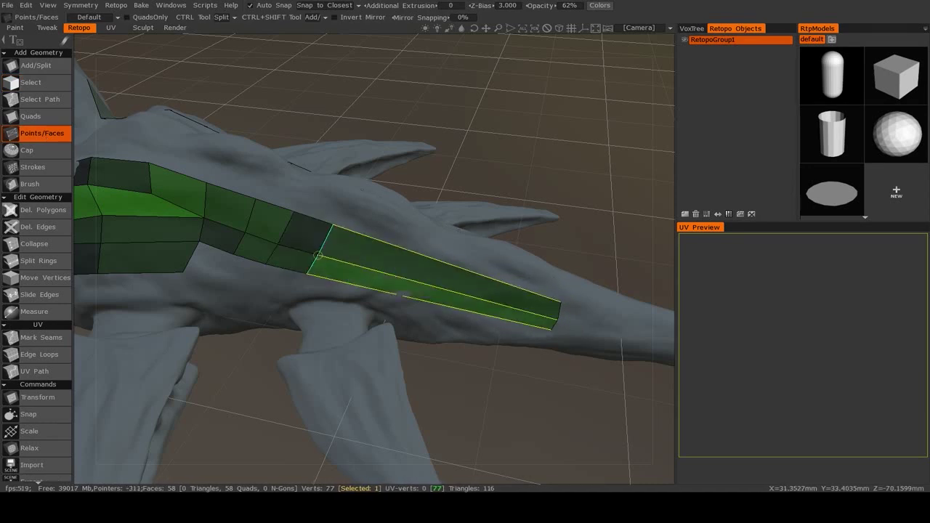
{"action": "left_click", "coordinate": [371, 264], "text": "ctrl"}
{"action": "left_click", "coordinate": [429, 279], "text": "ctrl"}
{"action": "left_click", "coordinate": [495, 297], "text": "ctrl"}
{"action": "left_click_drag", "start_coordinate": [363, 350], "coordinate": [329, 208], "text": "alt"}
{"action": "left_click_drag", "start_coordinate": [552, 205], "coordinate": [351, 253], "text": "alt"}
{"action": "left_click_drag", "start_coordinate": [440, 329], "coordinate": [449, 284], "text": "alt"}
{"action": "mouse_move", "coordinate": [448, 283]}
{"action": "right_mouse_down", "text": "alt"}
{"action": "mouse_move", "coordinate": [357, 290]}
{"action": "mouse_move", "coordinate": [394, 310]}
{"action": "mouse_move", "coordinate": [436, 310]}
{"action": "right_mouse_up", "text": "alt"}
Switch to the Select tool and set it to select Faces on the retopology mesh.
{"action": "left_click", "coordinate": [30, 184]}
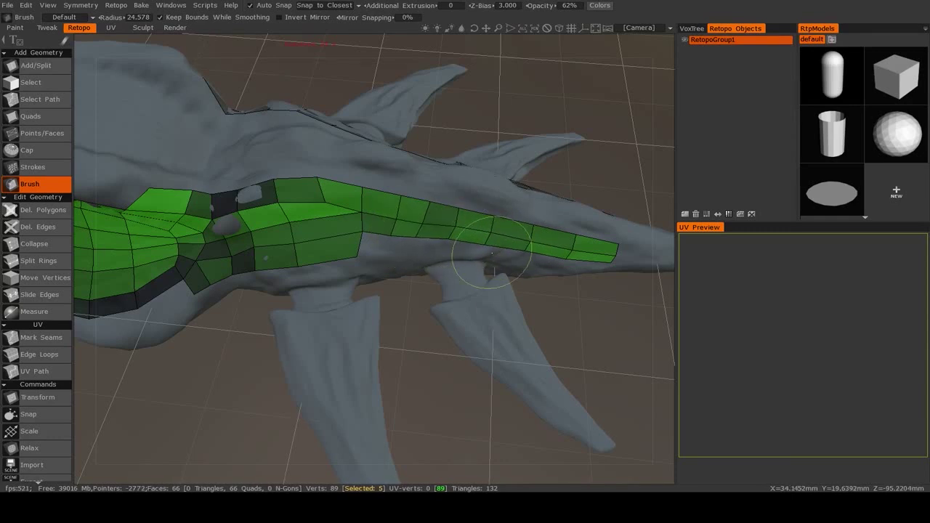
{"action": "left_click_drag", "start_coordinate": [462, 266], "coordinate": [431, 292], "text": "alt"}
{"action": "scroll", "coordinate": [431, 292], "scroll_direction": "up", "scroll_amount": 2}
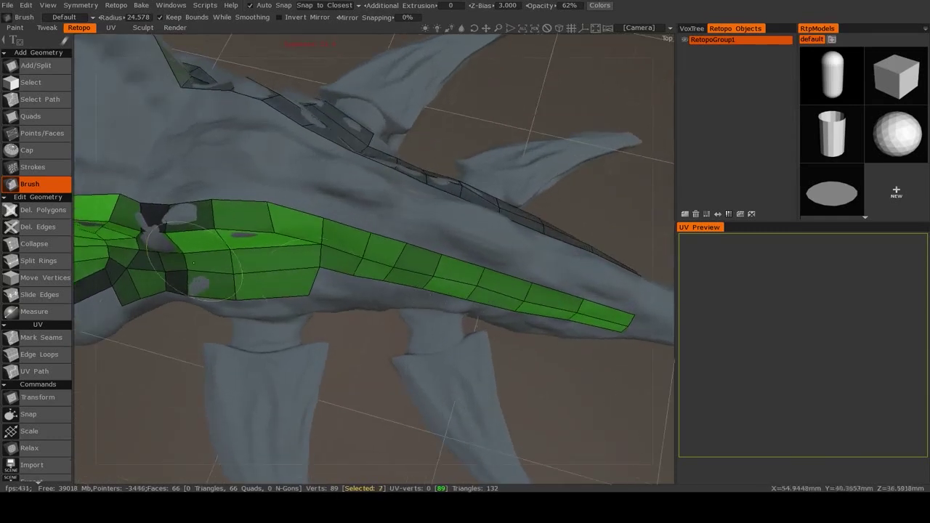
{"action": "left_click", "coordinate": [37, 84]}
{"action": "left_click", "coordinate": [327, 18]}
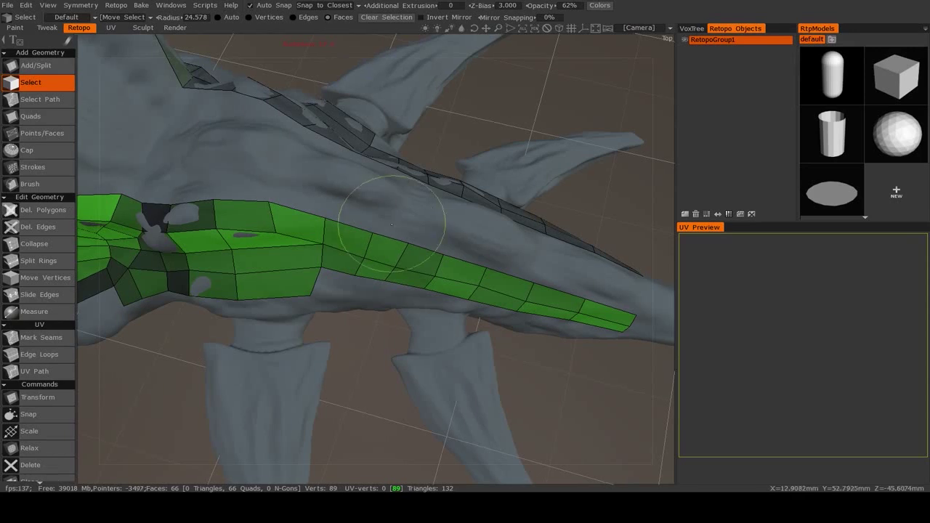
Reduce the selection radius to 9.094, select one upper-row face of the tail strip and pull it outward with Normal Extrude.
{"action": "right_click_drag", "start_coordinate": [431, 232], "coordinate": [413, 234]}
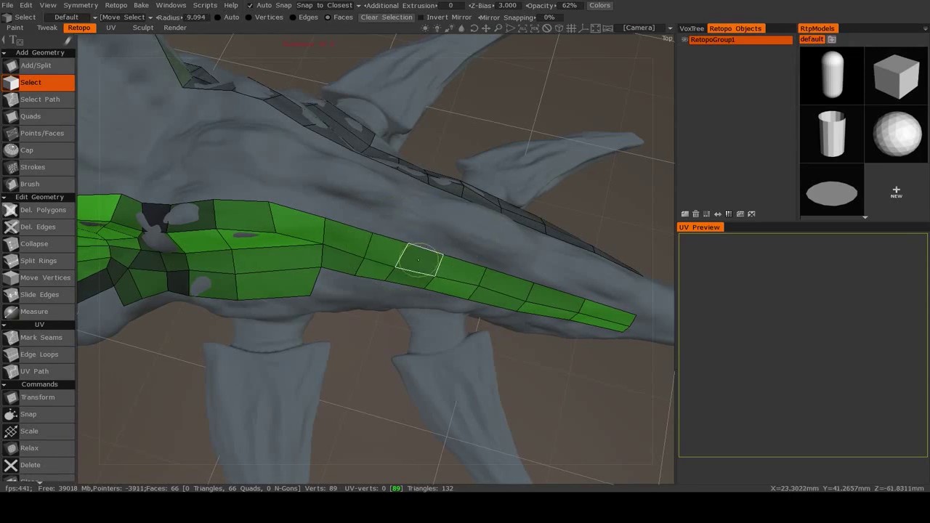
{"action": "left_click", "coordinate": [418, 262]}
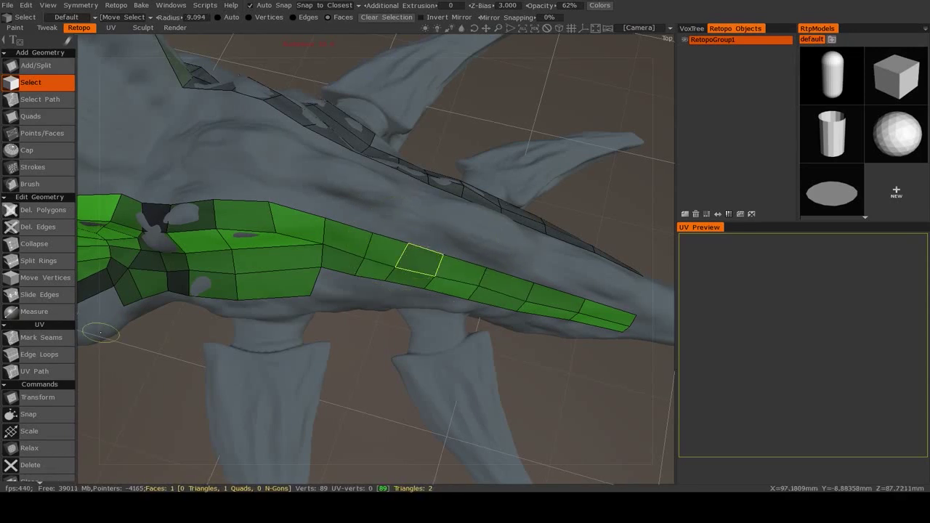
{"action": "scroll", "coordinate": [54, 374], "scroll_direction": "down", "scroll_amount": 2}
{"action": "scroll", "coordinate": [54, 377], "scroll_direction": "down", "scroll_amount": 6}
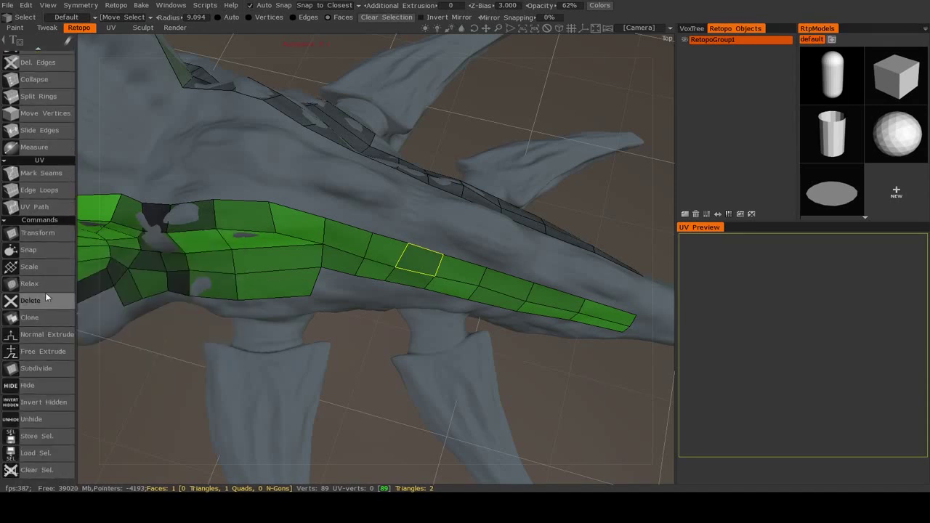
{"action": "left_click", "coordinate": [51, 339]}
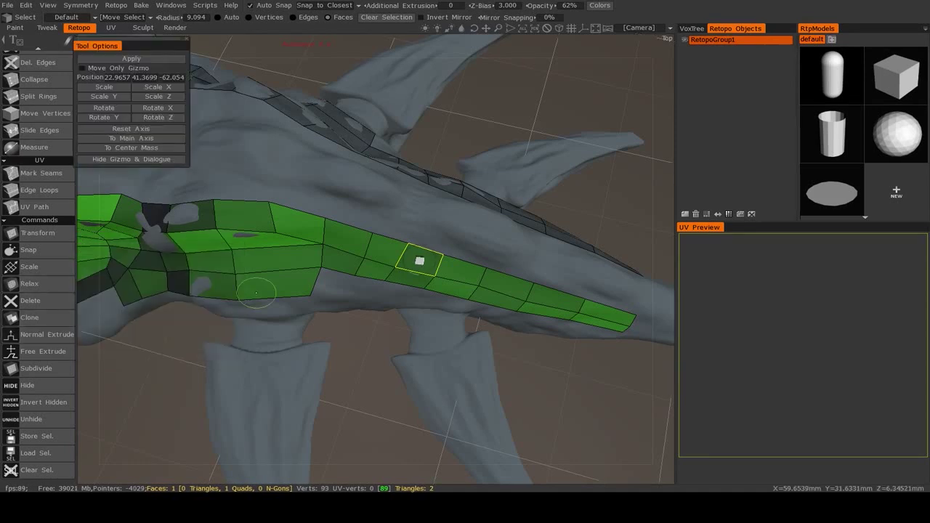
{"action": "left_click_drag", "start_coordinate": [421, 299], "coordinate": [186, 160], "text": "alt"}
{"action": "left_click_drag", "start_coordinate": [247, 210], "coordinate": [364, 272], "text": "alt"}
{"action": "middle_click_drag", "start_coordinate": [371, 263], "coordinate": [425, 335]}
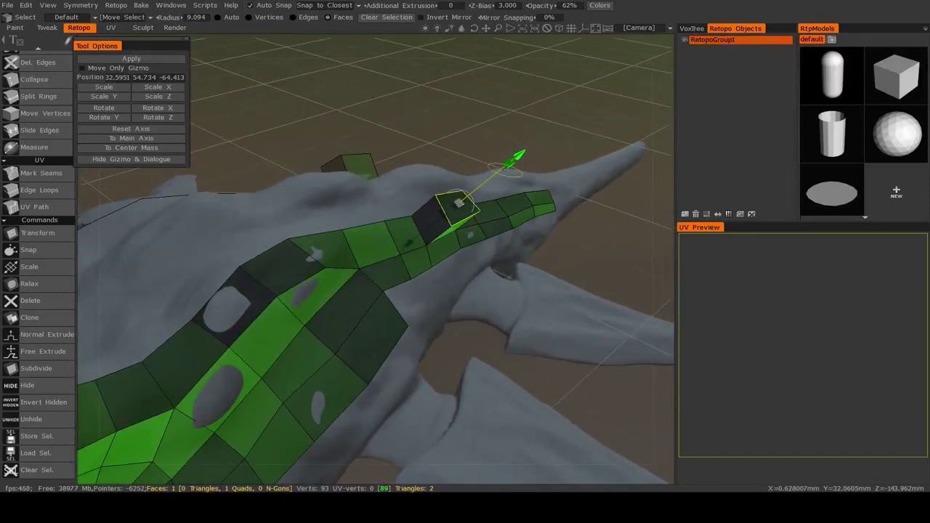
{"action": "middle_click_drag", "start_coordinate": [475, 218], "coordinate": [465, 316]}
{"action": "middle_click_drag", "start_coordinate": [441, 357], "coordinate": [477, 234]}
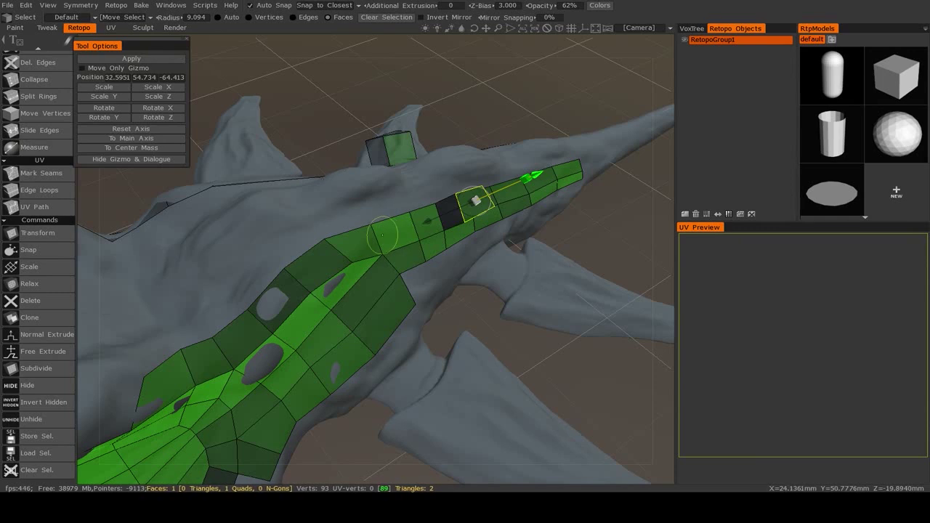
Pull the extruded face farther out from the body along its normal and apply the extrusion.
{"action": "left_click_drag", "start_coordinate": [388, 258], "coordinate": [392, 300], "text": "alt"}
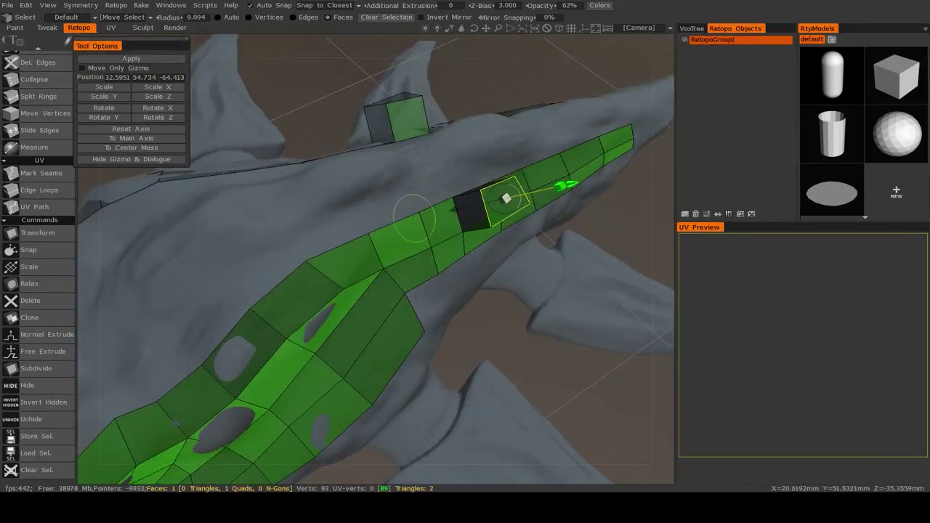
{"action": "left_click_drag", "start_coordinate": [411, 224], "coordinate": [385, 236]}
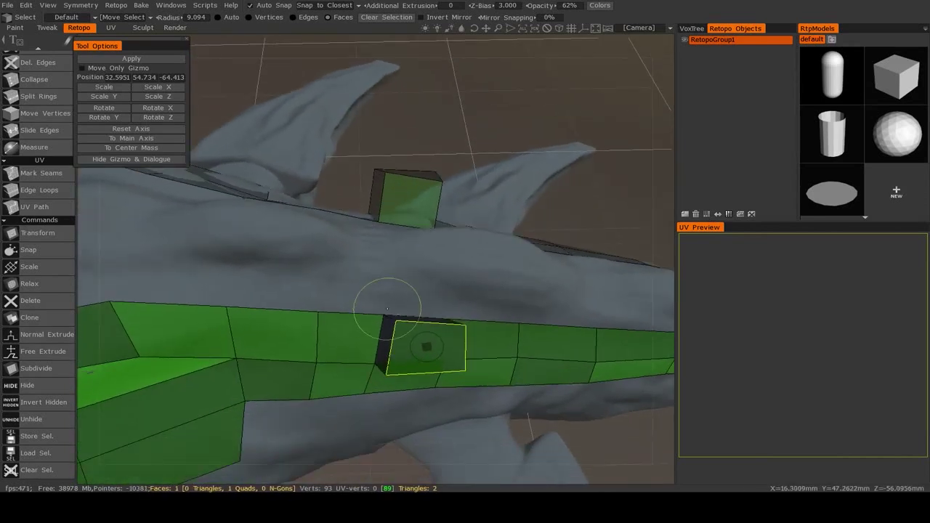
{"action": "left_click_drag", "start_coordinate": [399, 349], "coordinate": [405, 183]}
{"action": "left_click_drag", "start_coordinate": [486, 120], "coordinate": [494, 112]}
{"action": "left_click_drag", "start_coordinate": [311, 121], "coordinate": [338, 229]}
{"action": "left_click_drag", "start_coordinate": [363, 265], "coordinate": [320, 269]}
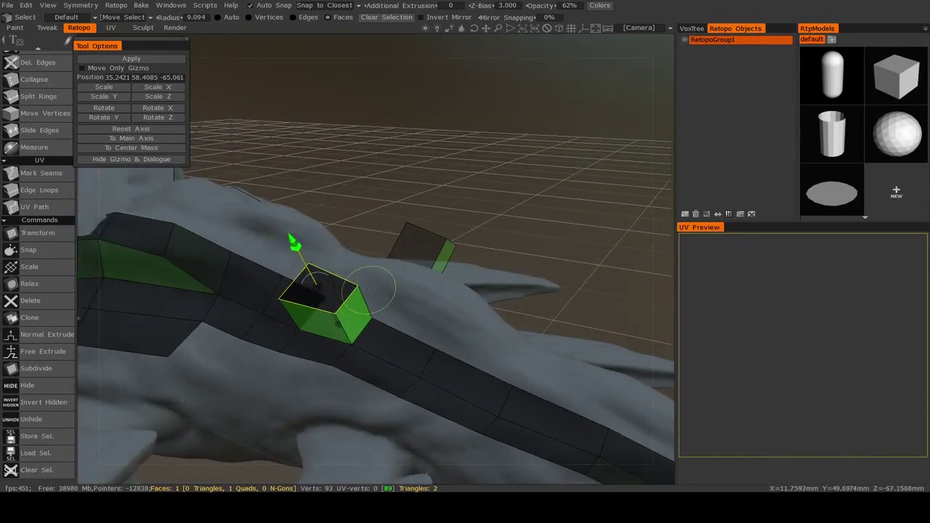
{"action": "left_click", "coordinate": [131, 58]}
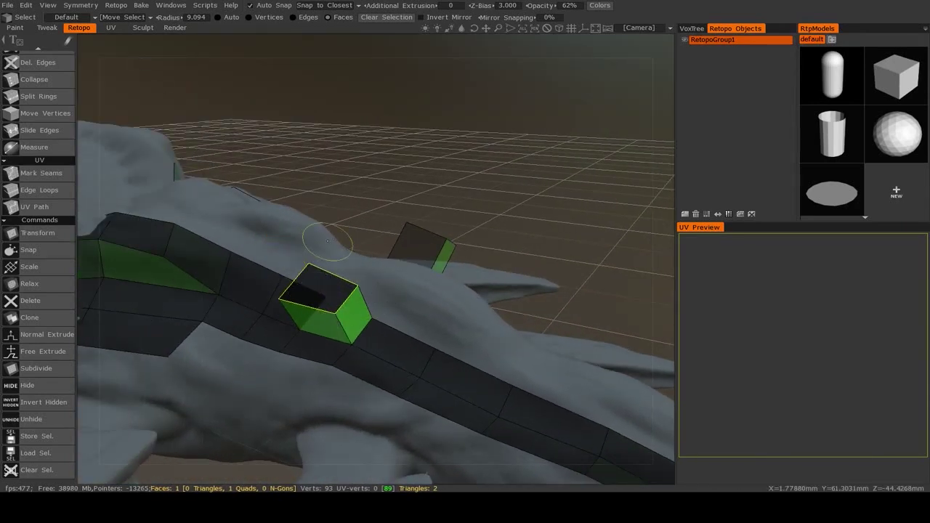
Move a raised corner vertex of the extruded block with the Points/Faces tool.
{"action": "scroll", "coordinate": [60, 155], "scroll_direction": "up", "scroll_amount": 2}
{"action": "scroll", "coordinate": [59, 156], "scroll_direction": "up", "scroll_amount": 3}
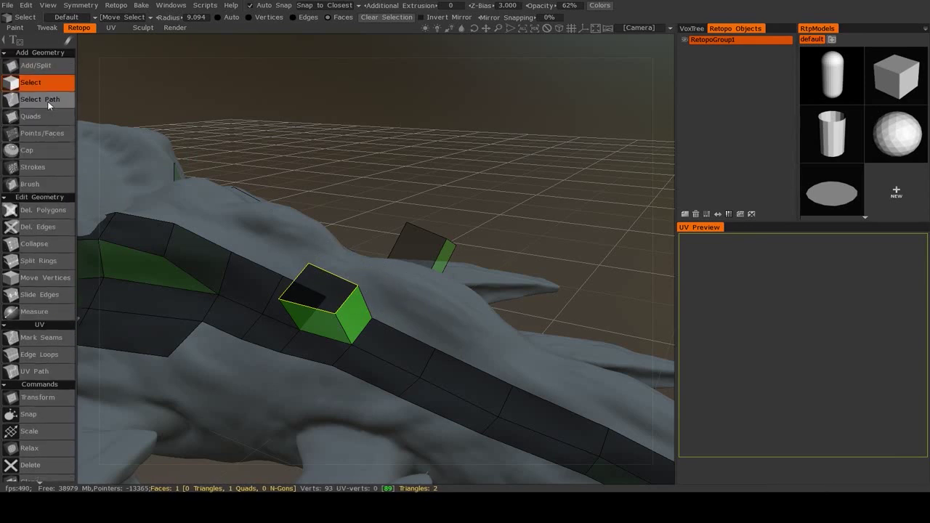
{"action": "left_click", "coordinate": [41, 133]}
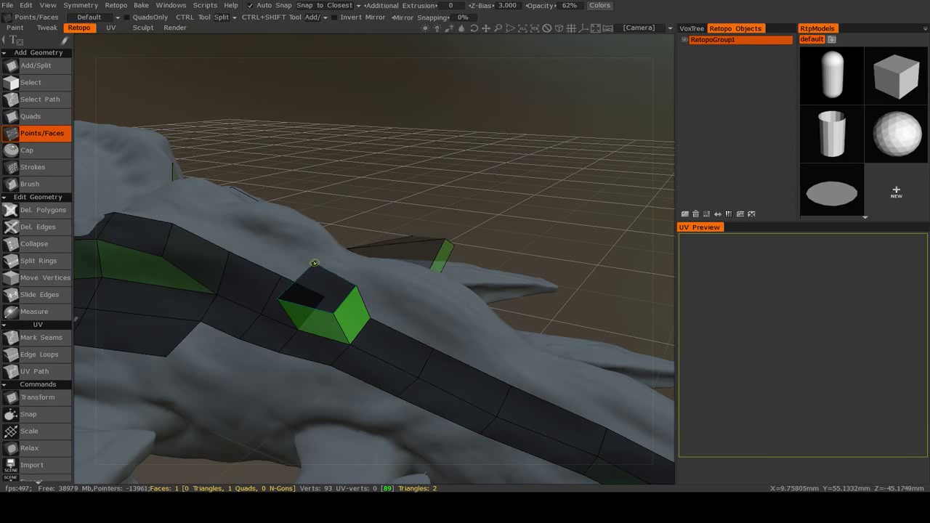
{"action": "middle_click_drag", "start_coordinate": [298, 269], "coordinate": [496, 314]}
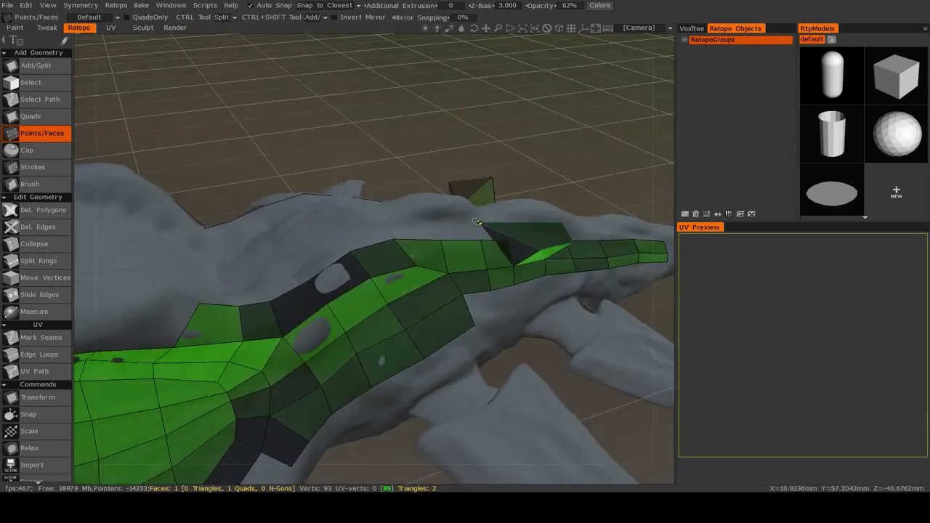
{"action": "middle_click_drag", "start_coordinate": [483, 232], "coordinate": [494, 256]}
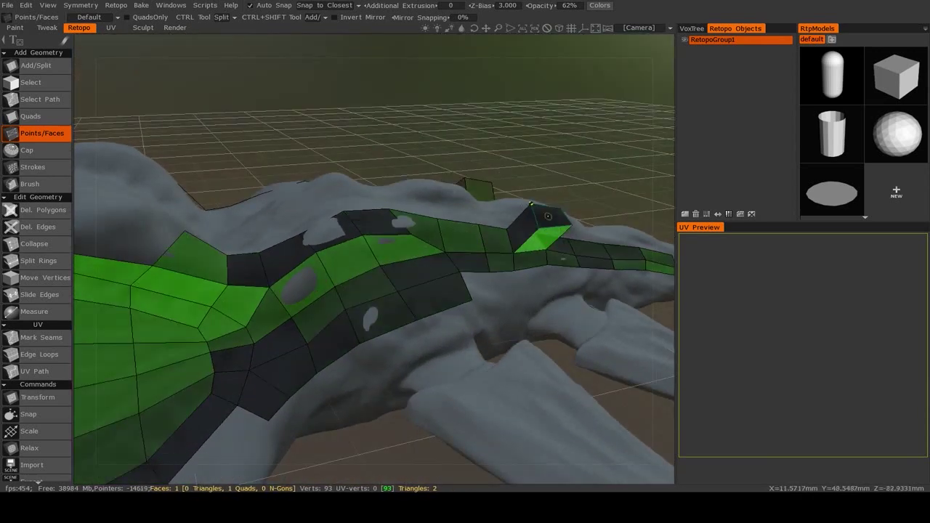
{"action": "middle_click_drag", "start_coordinate": [560, 210], "coordinate": [489, 222]}
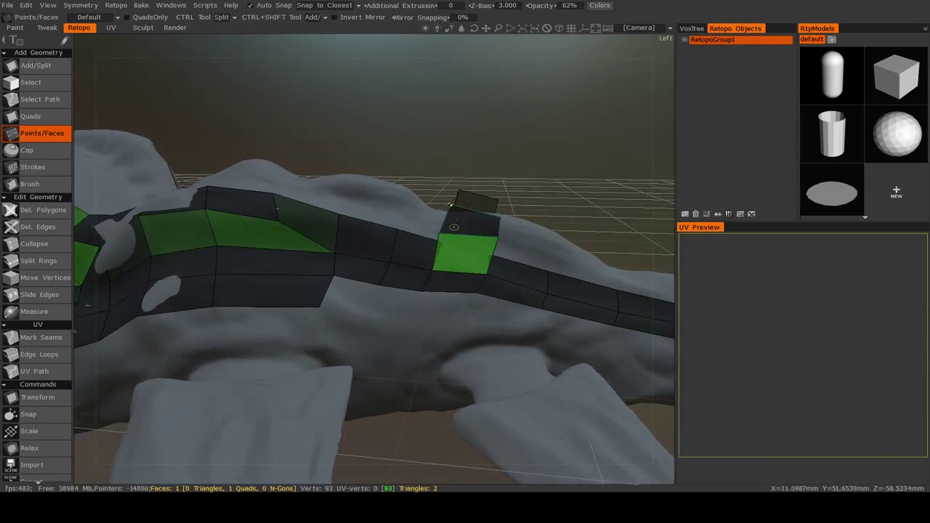
Undo the vertex move and the face extrusion, return to the Select tool and clear the face selection.
{"action": "key", "text": "ctrl+z"}
{"action": "key", "text": "ctrl+z"}
{"action": "key", "text": "q"}
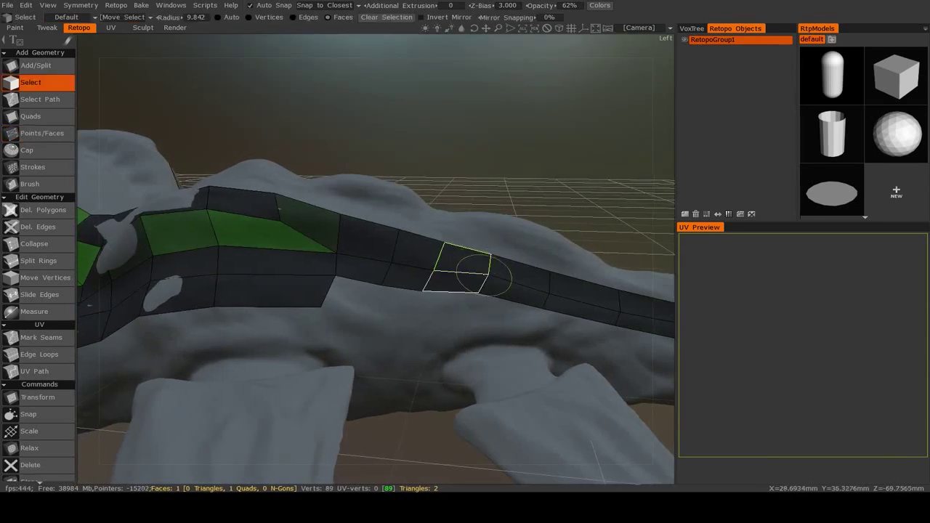
{"action": "key", "text": "Escape"}
Select one upper-row face of the tail strip, clone it and move the copy away from the strip toward the back.
{"action": "left_click_drag", "start_coordinate": [354, 284], "coordinate": [388, 332], "text": "alt"}
{"action": "right_click_drag", "start_coordinate": [388, 331], "coordinate": [334, 370], "text": "alt"}
{"action": "middle_click_drag", "start_coordinate": [332, 370], "coordinate": [403, 260]}
{"action": "scroll", "coordinate": [38, 374], "scroll_direction": "down", "scroll_amount": 3}
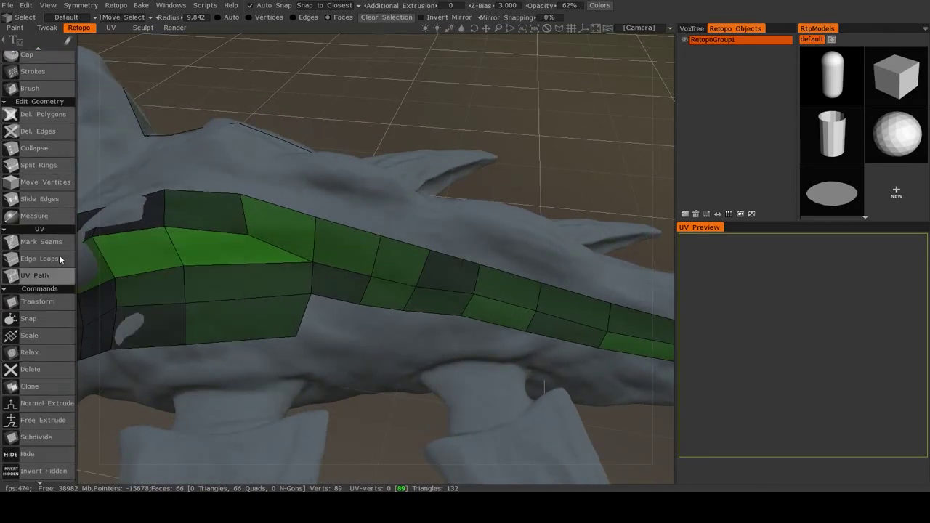
{"action": "scroll", "coordinate": [56, 377], "scroll_direction": "up", "scroll_amount": 3}
{"action": "left_click", "coordinate": [30, 82]}
{"action": "left_click", "coordinate": [427, 270]}
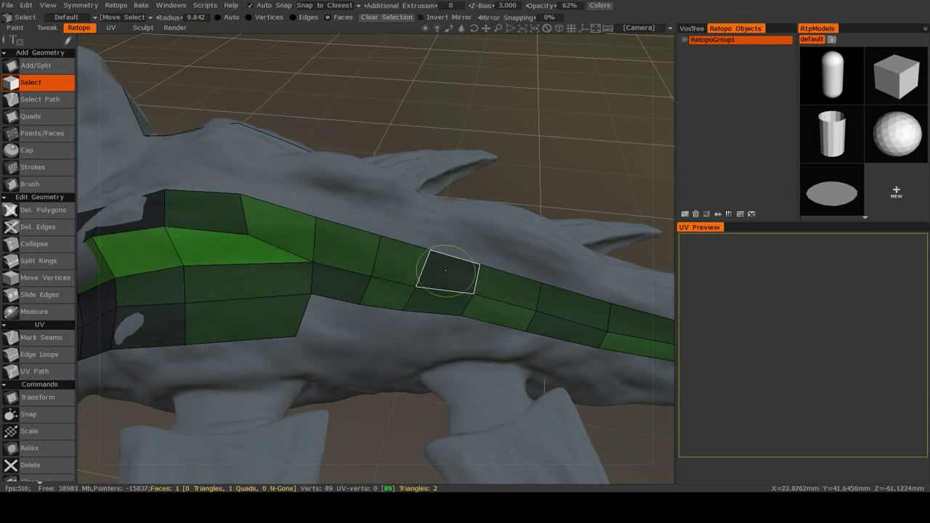
{"action": "scroll", "coordinate": [57, 393], "scroll_direction": "down", "scroll_amount": 2}
{"action": "scroll", "coordinate": [57, 388], "scroll_direction": "down", "scroll_amount": 3}
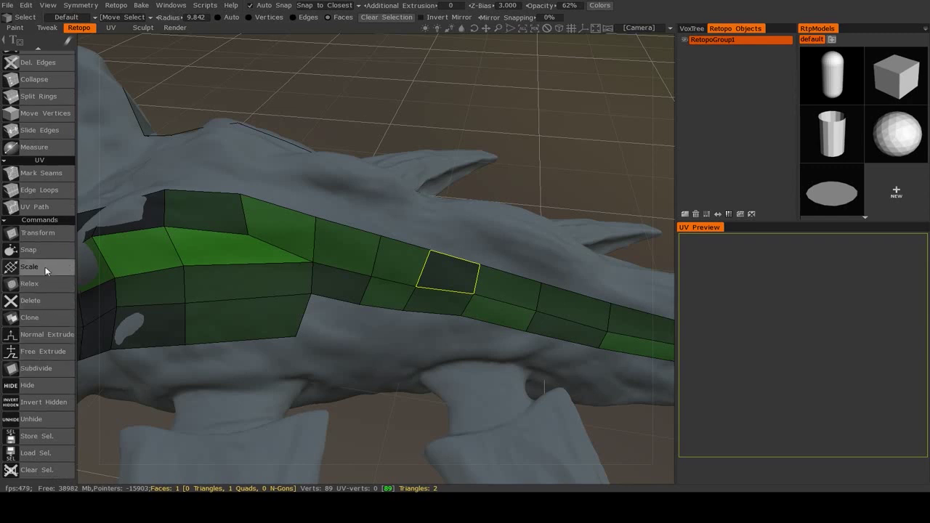
{"action": "left_click", "coordinate": [45, 319]}
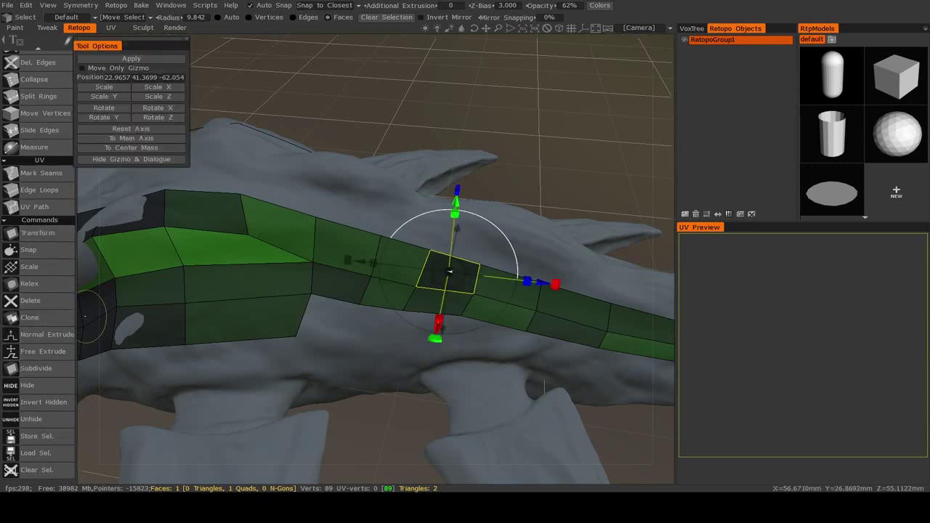
{"action": "left_click_drag", "start_coordinate": [458, 281], "coordinate": [514, 255]}
Finish positioning the cloned face and apply it, snapping its topology to the voxel/reference mesh.
{"action": "left_click_drag", "start_coordinate": [442, 315], "coordinate": [371, 283], "text": "alt"}
{"action": "middle_click_drag", "start_coordinate": [372, 284], "coordinate": [334, 300]}
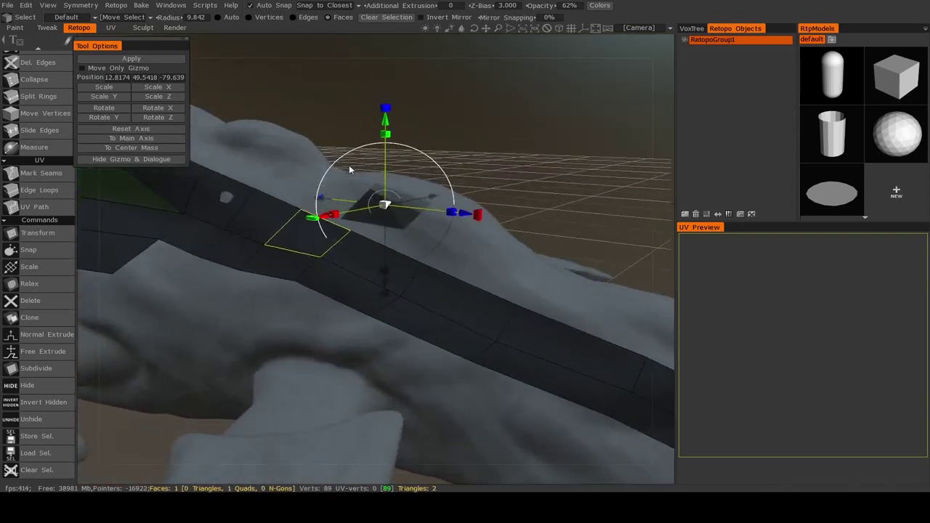
{"action": "left_click_drag", "start_coordinate": [385, 109], "coordinate": [338, 152]}
{"action": "left_click_drag", "start_coordinate": [288, 228], "coordinate": [355, 263], "text": "alt"}
{"action": "left_click", "coordinate": [132, 59]}
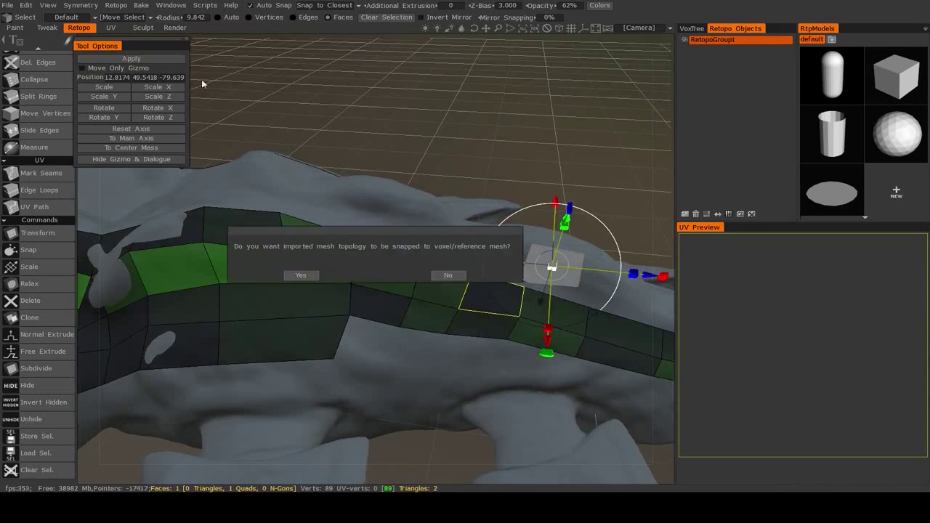
{"action": "left_click", "coordinate": [301, 275]}
{"action": "middle_click_drag", "start_coordinate": [556, 266], "coordinate": [557, 231]}
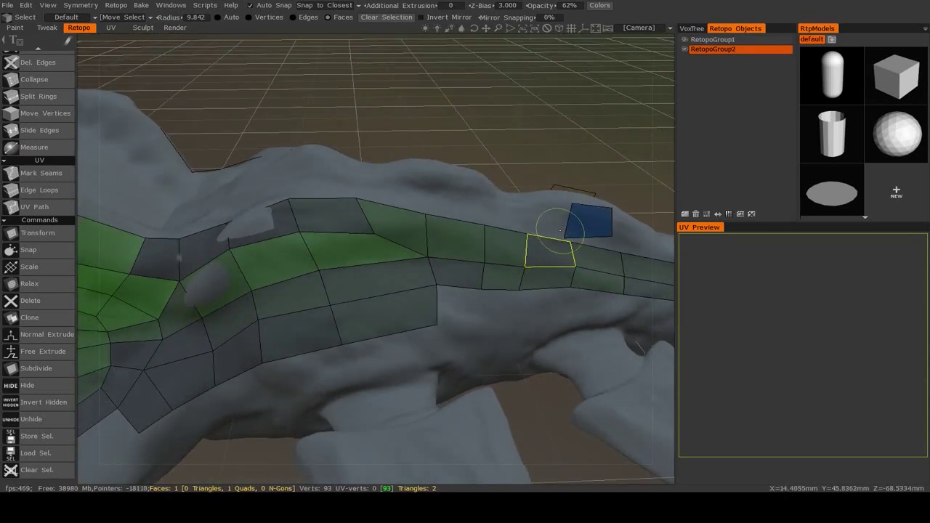
Undo the clone, add an upper-row body face to the selection and make RetopoGroup1 the active retopo object.
{"action": "key", "text": "ctrl+z"}
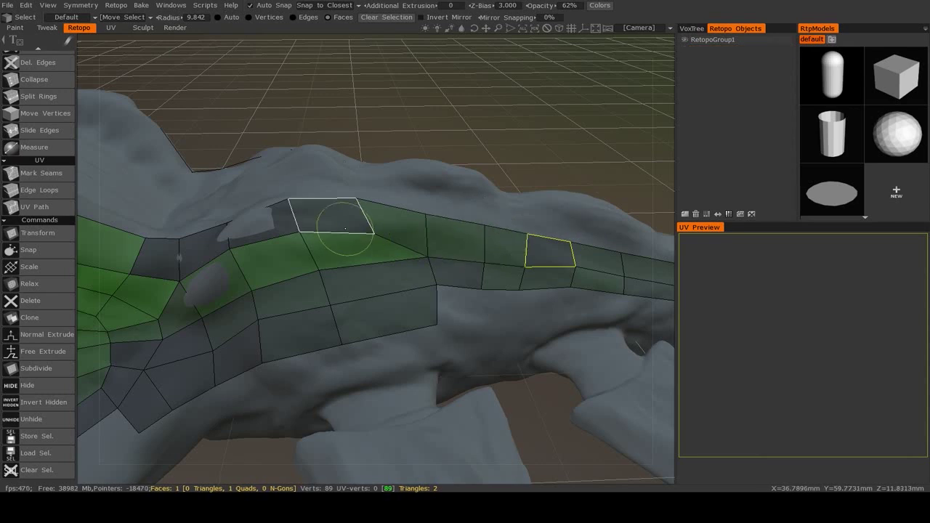
{"action": "left_click", "coordinate": [344, 229]}
{"action": "middle_click_drag", "start_coordinate": [344, 228], "coordinate": [340, 326]}
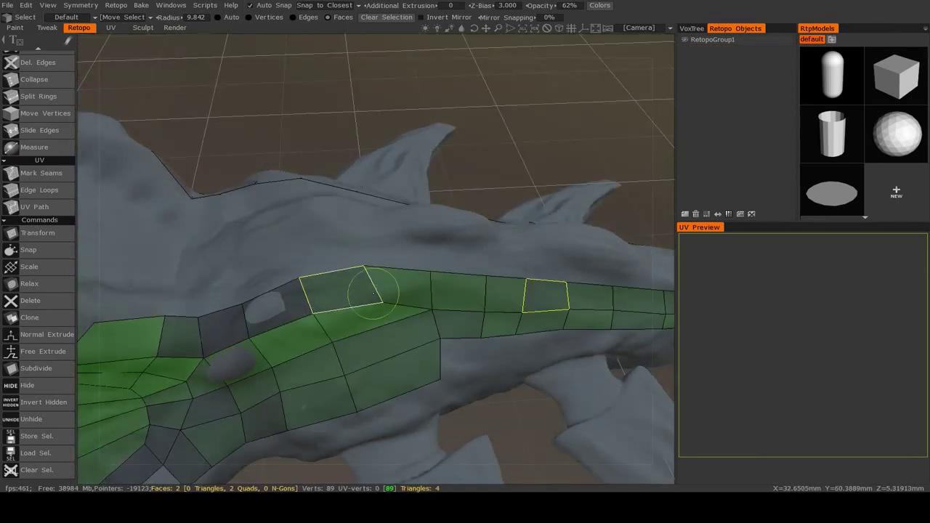
{"action": "mouse_move", "coordinate": [489, 258]}
{"action": "middle_mouse_down"}
{"action": "mouse_move", "coordinate": [485, 309]}
{"action": "mouse_move", "coordinate": [498, 297]}
{"action": "mouse_move", "coordinate": [430, 366]}
{"action": "mouse_move", "coordinate": [388, 301]}
{"action": "middle_mouse_up"}
{"action": "left_click", "coordinate": [750, 42]}
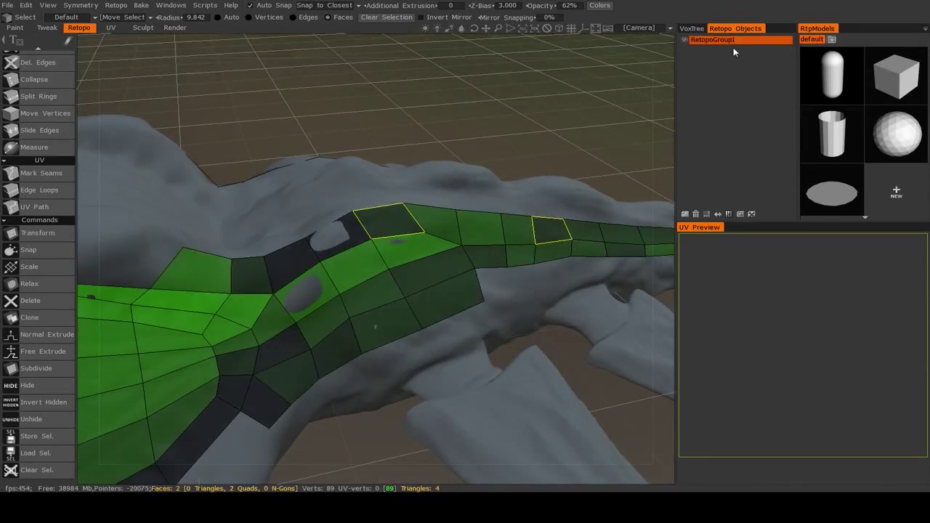
Select the upper-row face at the start of the tail strip and deselect the other two faces.
{"action": "middle_click_drag", "start_coordinate": [292, 280], "coordinate": [300, 280]}
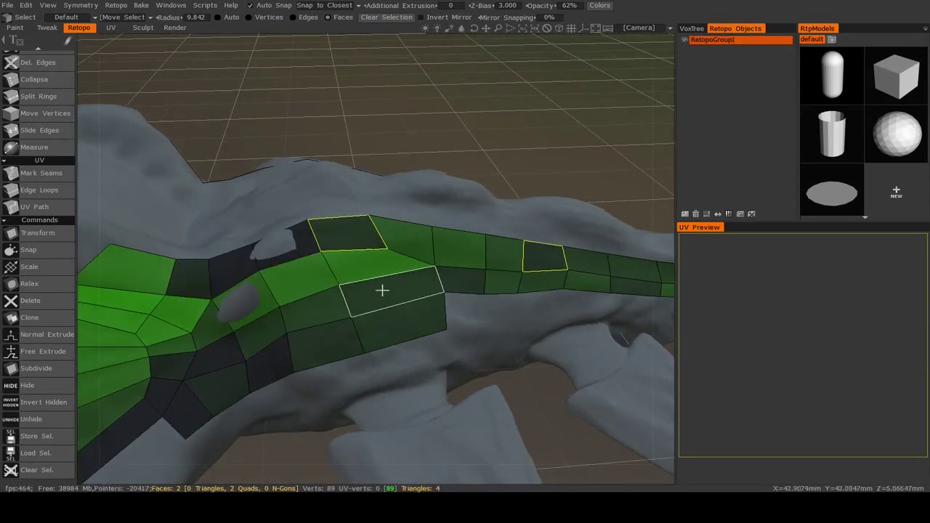
{"action": "middle_click_drag", "start_coordinate": [377, 292], "coordinate": [388, 292]}
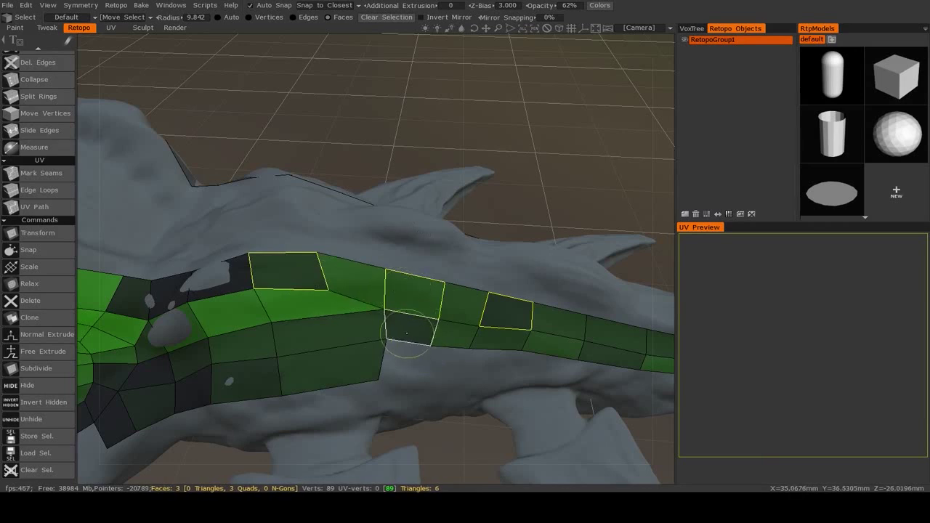
{"action": "left_click", "coordinate": [301, 272], "text": "ctrl"}
{"action": "left_click", "coordinate": [506, 311], "text": "ctrl"}
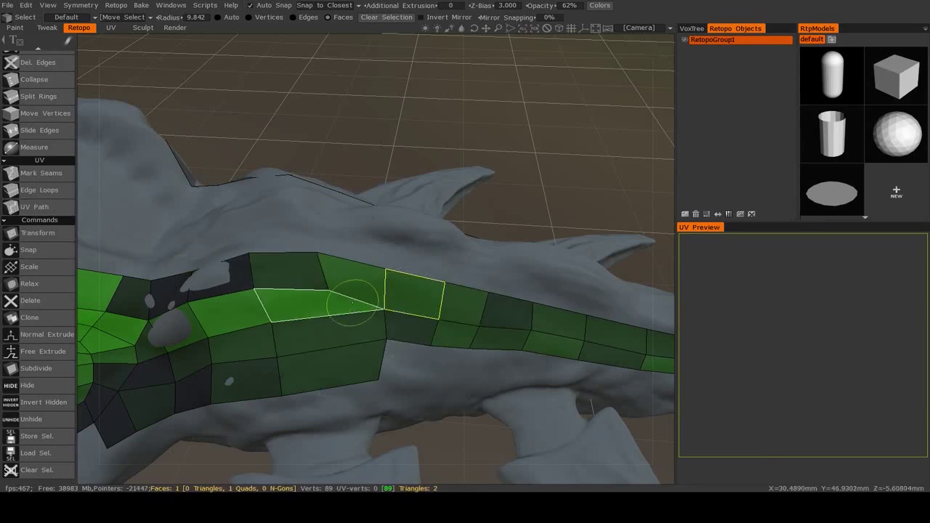
Extend the selection to seven adjoining faces where the body patch meets the tail strip.
{"action": "middle_click_drag", "start_coordinate": [368, 312], "coordinate": [315, 240]}
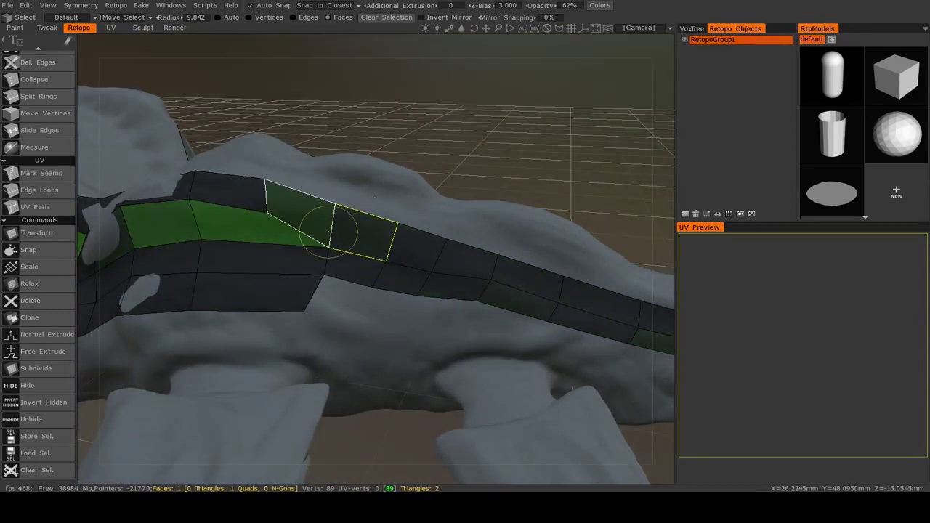
{"action": "middle_click_drag", "start_coordinate": [185, 217], "coordinate": [263, 271], "text": "alt"}
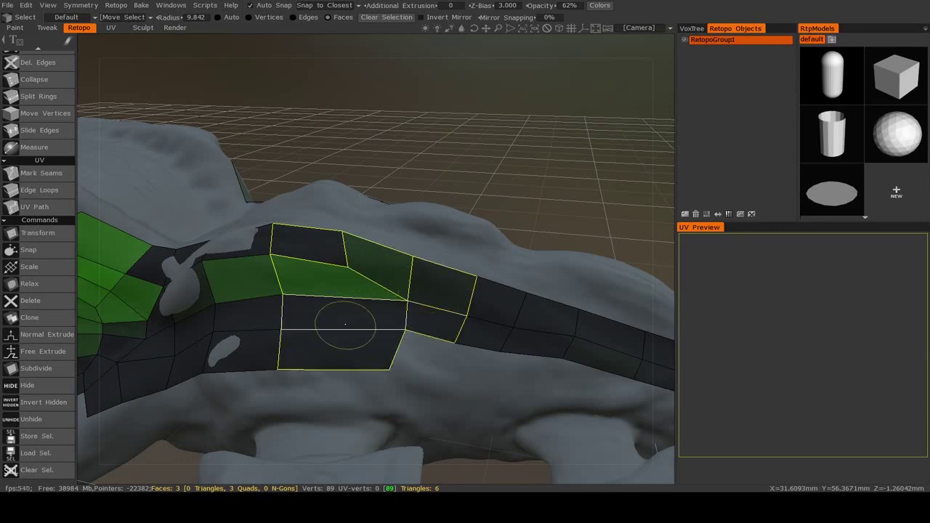
{"action": "middle_click_drag", "start_coordinate": [366, 378], "coordinate": [372, 392]}
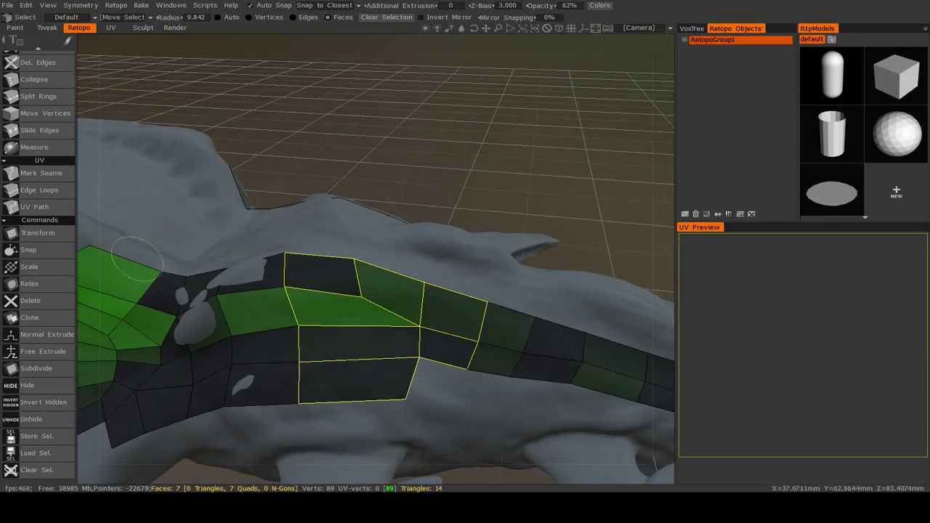
Raise the seven selected faces with the Transform gizmo and adjust them sideways.
{"action": "left_click", "coordinate": [41, 234]}
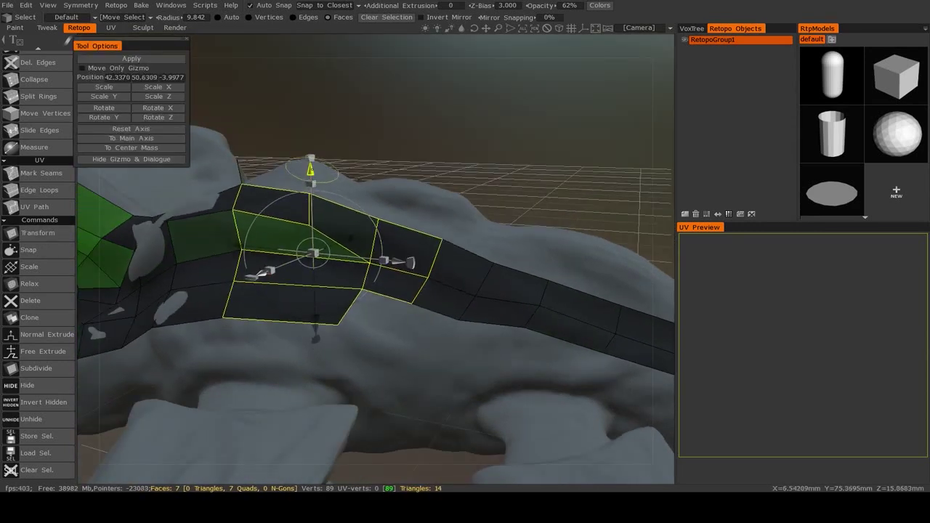
{"action": "left_click_drag", "start_coordinate": [311, 171], "coordinate": [311, 159]}
{"action": "left_click_drag", "start_coordinate": [308, 196], "coordinate": [334, 282], "text": "alt"}
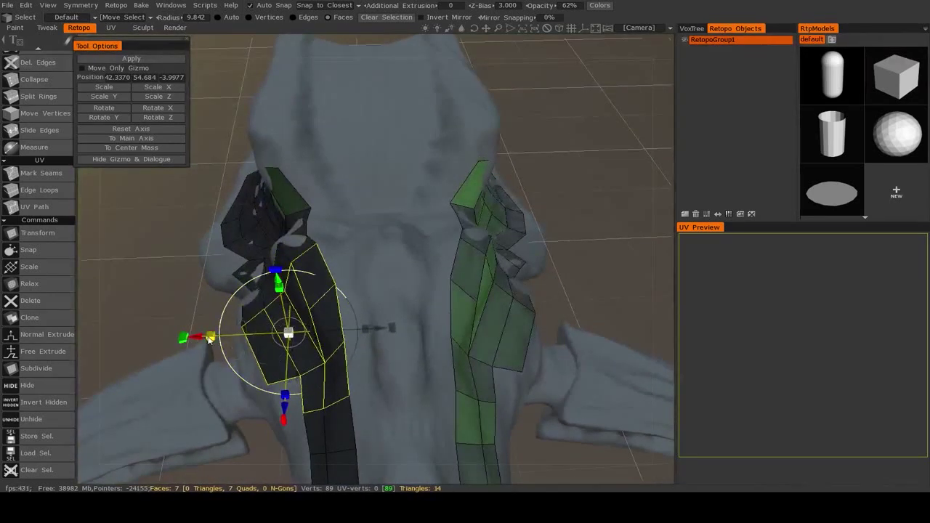
{"action": "left_click_drag", "start_coordinate": [200, 340], "coordinate": [186, 340]}
{"action": "left_click_drag", "start_coordinate": [358, 308], "coordinate": [563, 272], "text": "alt"}
Undo the two Transform adjustments on the selected faces.
{"action": "key", "text": "ctrl+z"}
{"action": "key", "text": "ctrl+z"}
{"action": "middle_click_drag", "start_coordinate": [563, 273], "coordinate": [438, 256]}
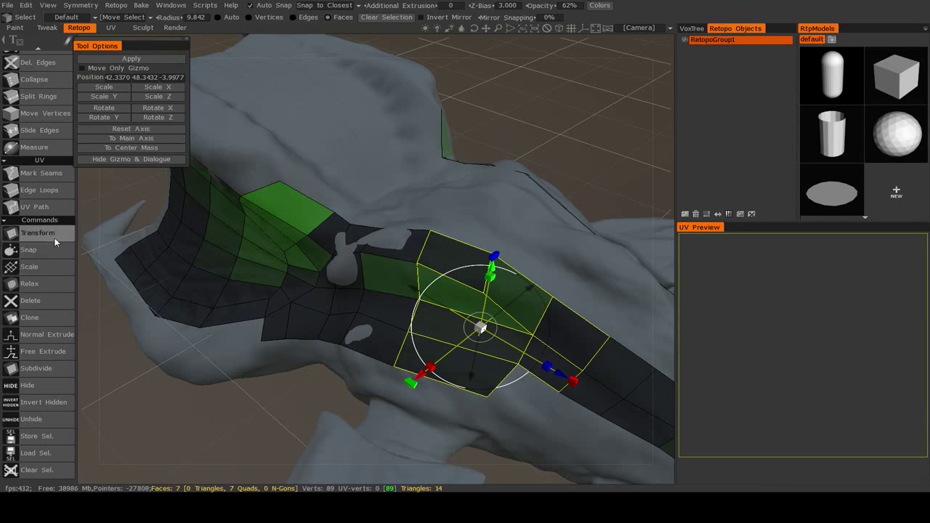
Clear the seven-face selection, select a single face where the body patch meets the tail strip, and start Transform on it.
{"action": "left_click_drag", "start_coordinate": [308, 272], "coordinate": [332, 287], "text": "alt"}
{"action": "left_click_drag", "start_coordinate": [416, 291], "coordinate": [466, 287], "text": "alt"}
{"action": "mouse_move", "coordinate": [514, 326]}
{"action": "middle_mouse_down", "text": "alt"}
{"action": "mouse_move", "coordinate": [442, 306]}
{"action": "mouse_move", "coordinate": [411, 199]}
{"action": "mouse_move", "coordinate": [409, 259]}
{"action": "mouse_move", "coordinate": [401, 191]}
{"action": "mouse_move", "coordinate": [411, 259]}
{"action": "mouse_move", "coordinate": [409, 239]}
{"action": "mouse_move", "coordinate": [370, 182]}
{"action": "mouse_move", "coordinate": [353, 191]}
{"action": "mouse_move", "coordinate": [426, 374]}
{"action": "mouse_move", "coordinate": [440, 285]}
{"action": "middle_mouse_up", "text": "alt"}
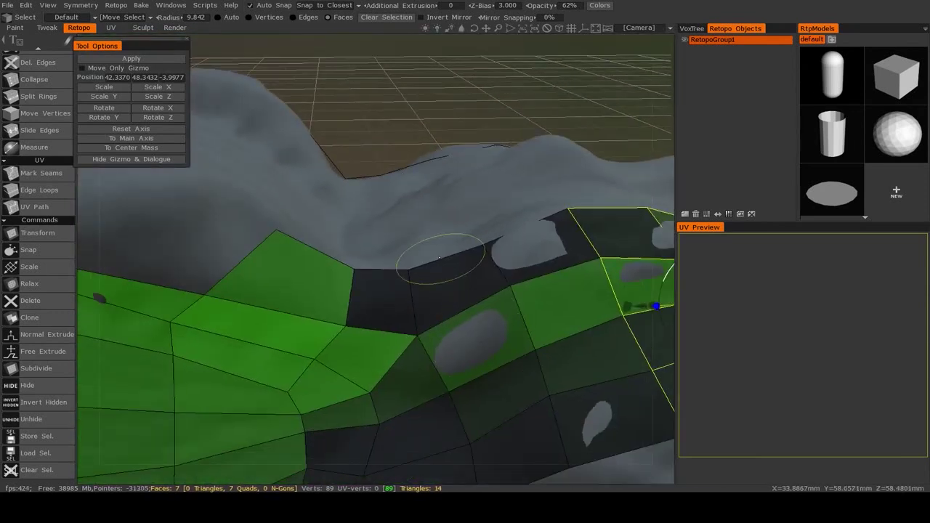
{"action": "key", "text": "Escape"}
{"action": "left_click", "coordinate": [464, 337]}
{"action": "right_click_drag", "start_coordinate": [438, 284], "coordinate": [111, 270], "text": "alt"}
{"action": "left_click", "coordinate": [57, 235]}
{"action": "middle_click_drag", "start_coordinate": [457, 342], "coordinate": [582, 332]}
{"action": "middle_click_drag", "start_coordinate": [585, 293], "coordinate": [465, 240]}
{"action": "scroll", "coordinate": [43, 86], "scroll_direction": "up", "scroll_amount": 5}
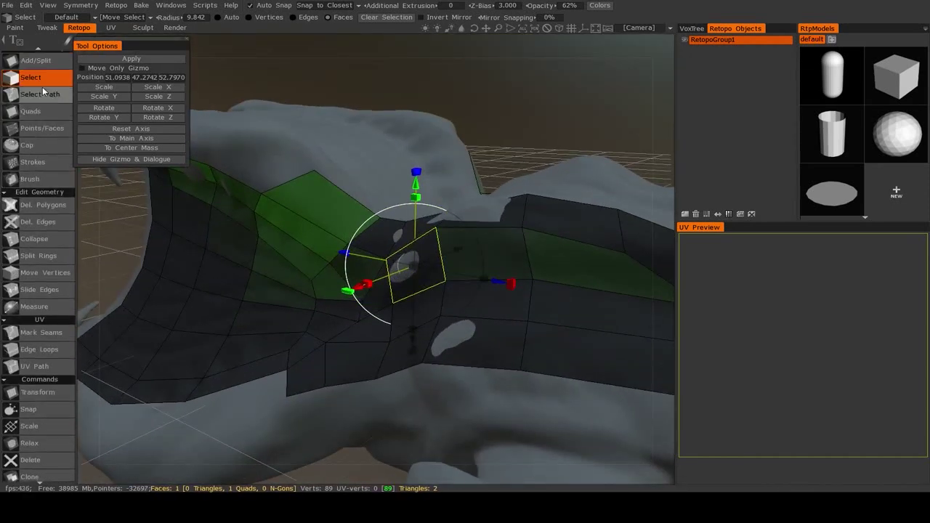
Switch to vertex selection and move a single vertex at the junction outward to an X position of 56.5742 with Transform.
{"action": "left_click", "coordinate": [251, 17]}
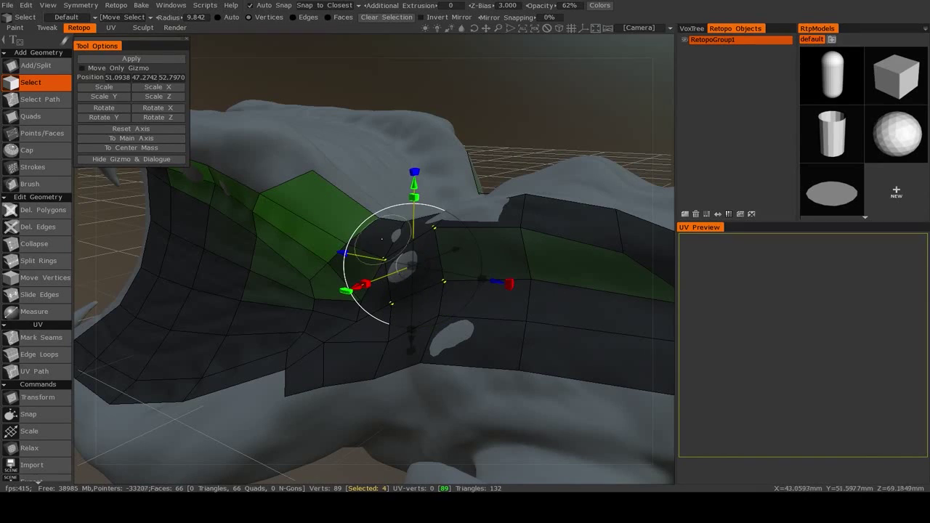
{"action": "key", "text": "Escape"}
{"action": "middle_click_drag", "start_coordinate": [324, 288], "coordinate": [309, 274]}
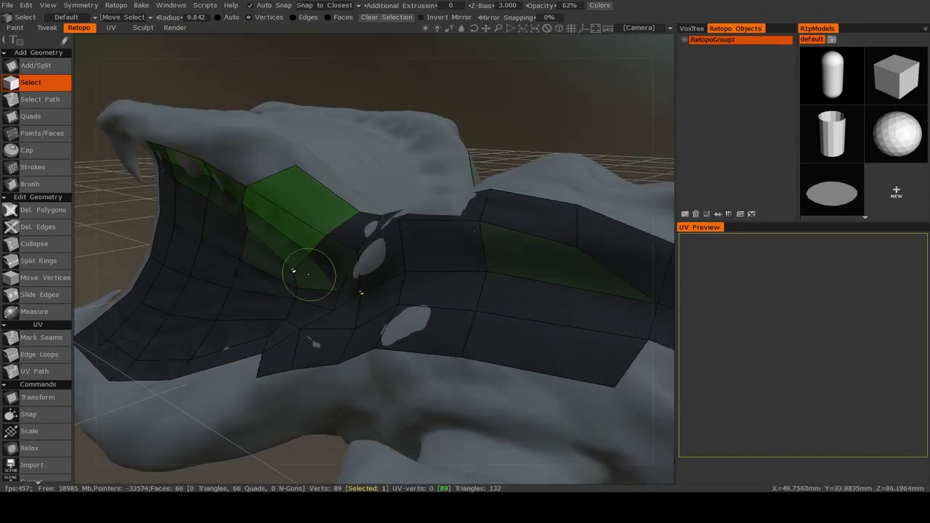
{"action": "left_click", "coordinate": [36, 397]}
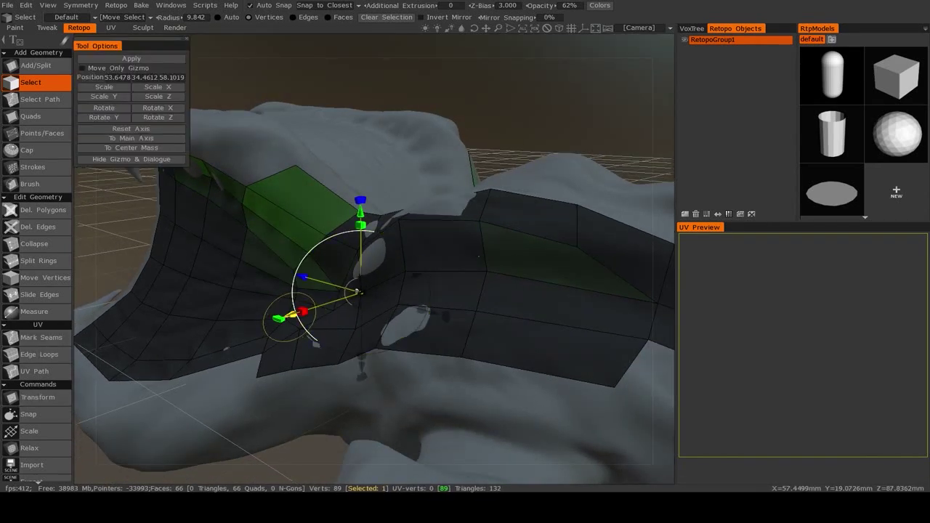
{"action": "left_click_drag", "start_coordinate": [290, 317], "coordinate": [282, 319]}
Raise the selected vertex slightly to a Y position of 34.652 and close the Transform gizmo.
{"action": "mouse_move", "coordinate": [479, 327]}
{"action": "middle_mouse_down"}
{"action": "mouse_move", "coordinate": [509, 305]}
{"action": "mouse_move", "coordinate": [520, 237]}
{"action": "mouse_move", "coordinate": [513, 288]}
{"action": "mouse_move", "coordinate": [469, 297]}
{"action": "mouse_move", "coordinate": [461, 263]}
{"action": "middle_mouse_up"}
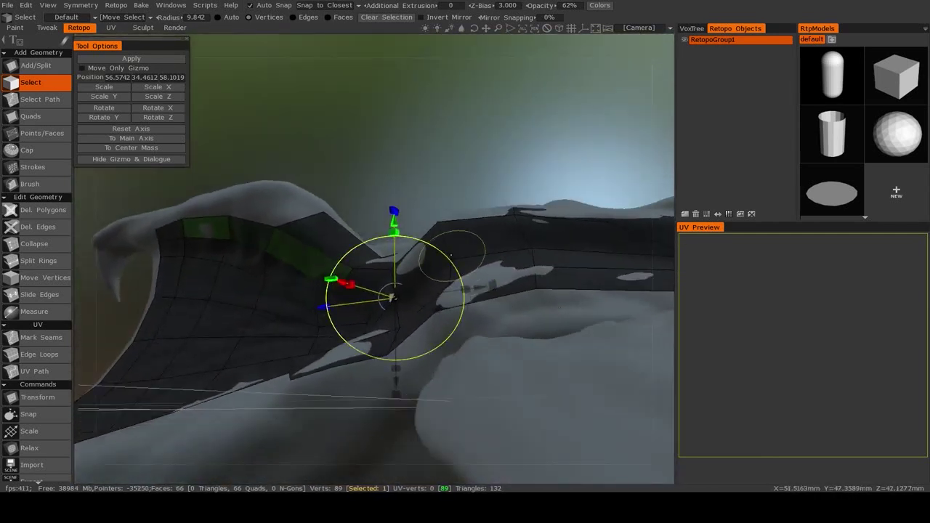
{"action": "middle_click_drag", "start_coordinate": [372, 282], "coordinate": [266, 316]}
{"action": "left_click_drag", "start_coordinate": [269, 279], "coordinate": [269, 278]}
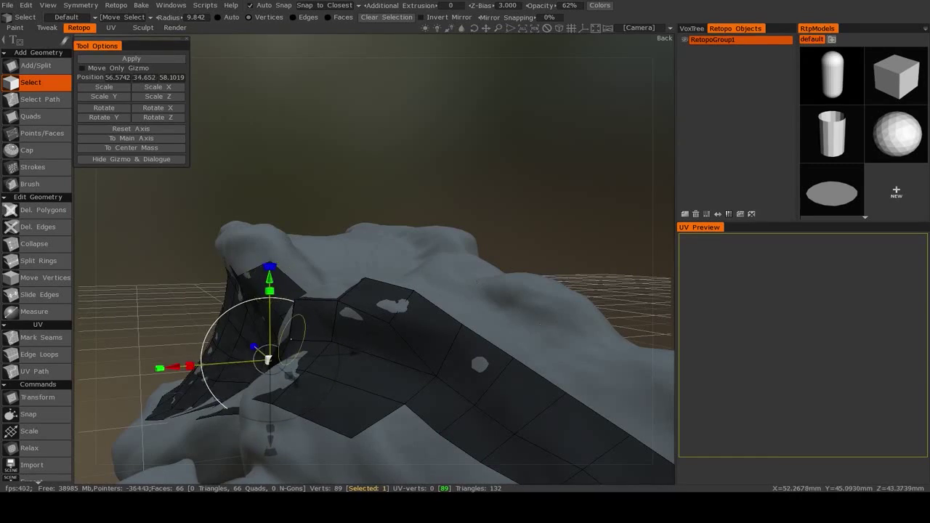
{"action": "middle_click_drag", "start_coordinate": [316, 304], "coordinate": [337, 328]}
{"action": "key", "text": "Escape"}
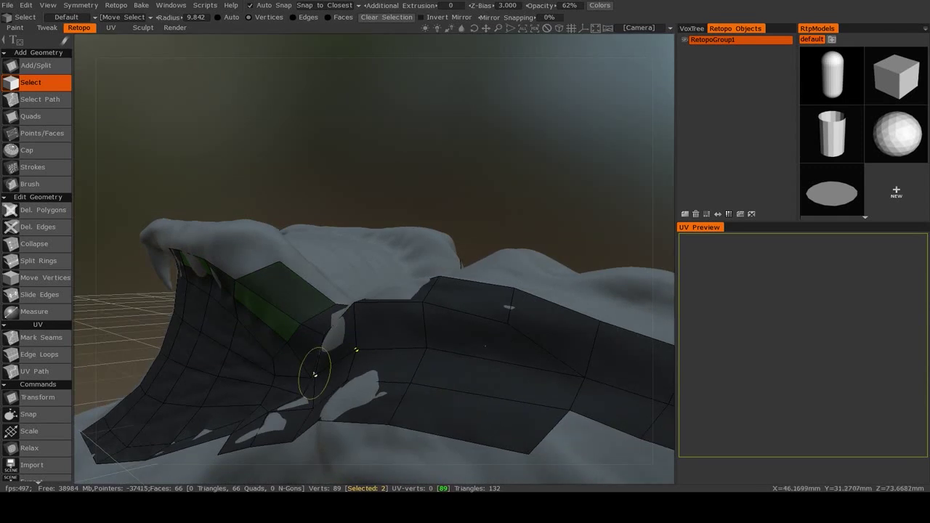
Transform the neighbouring junction vertex to position 55.8321, 46.2078, 42.3895 so it sits off the body surface.
{"action": "left_click", "coordinate": [37, 397]}
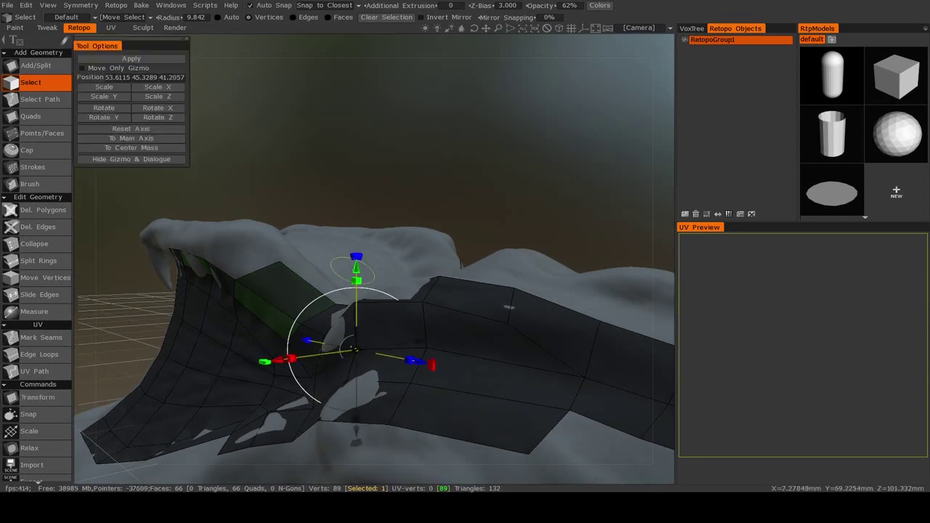
{"action": "middle_click_drag", "start_coordinate": [349, 327], "coordinate": [313, 293]}
{"action": "left_click_drag", "start_coordinate": [317, 298], "coordinate": [312, 294]}
{"action": "middle_click_drag", "start_coordinate": [311, 297], "coordinate": [385, 331]}
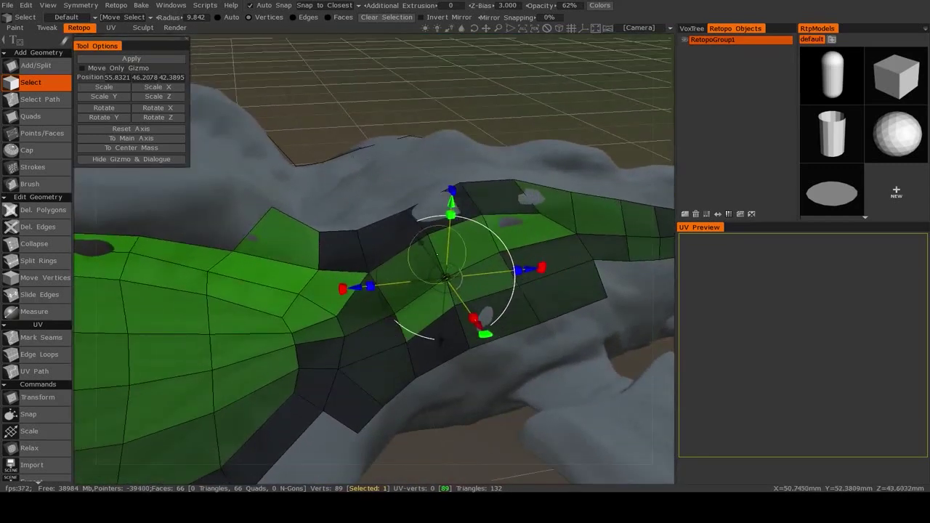
{"action": "middle_click_drag", "start_coordinate": [309, 324], "coordinate": [305, 355]}
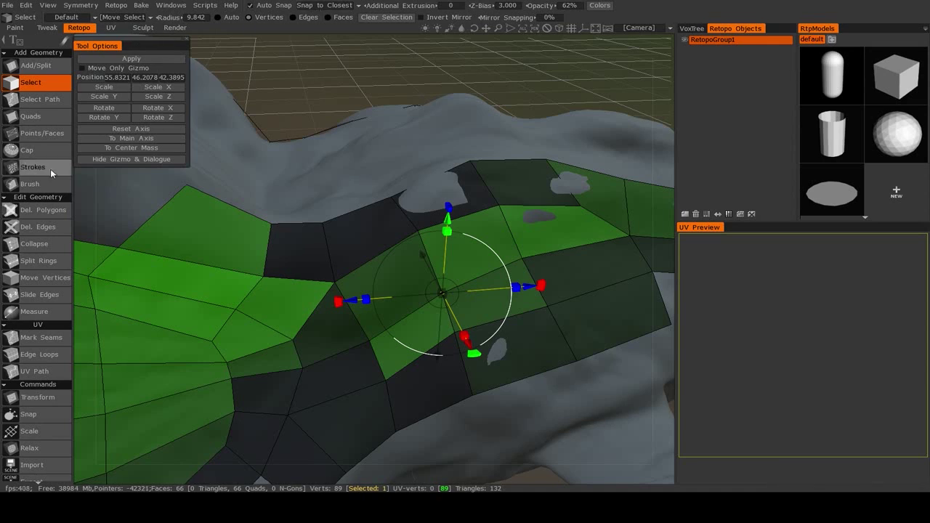
Switch the selection mode from vertices to faces and clear the current Transform and selection.
{"action": "scroll", "coordinate": [70, 211], "scroll_direction": "down", "scroll_amount": 4}
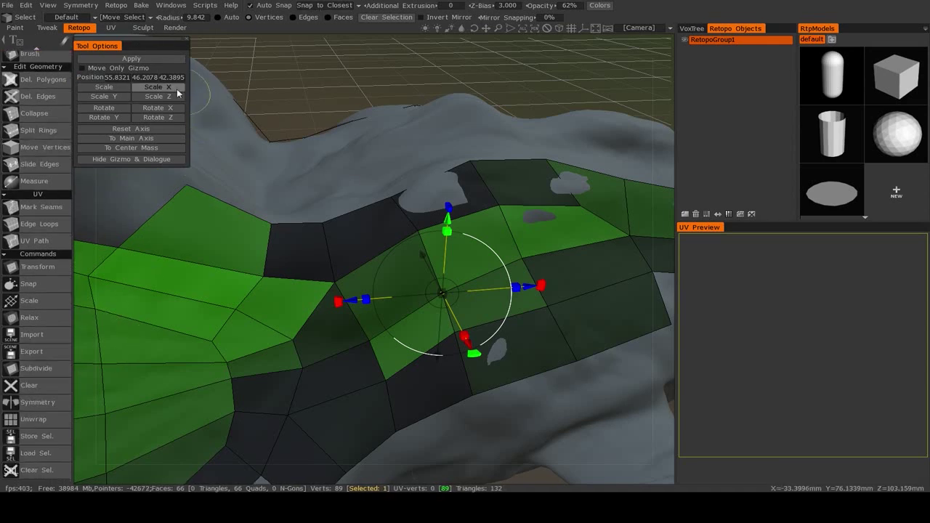
{"action": "right_click_drag", "start_coordinate": [385, 287], "coordinate": [309, 309], "text": "alt"}
{"action": "left_click_drag", "start_coordinate": [309, 310], "coordinate": [305, 330], "text": "alt"}
{"action": "right_click_drag", "start_coordinate": [305, 330], "coordinate": [323, 342], "text": "alt"}
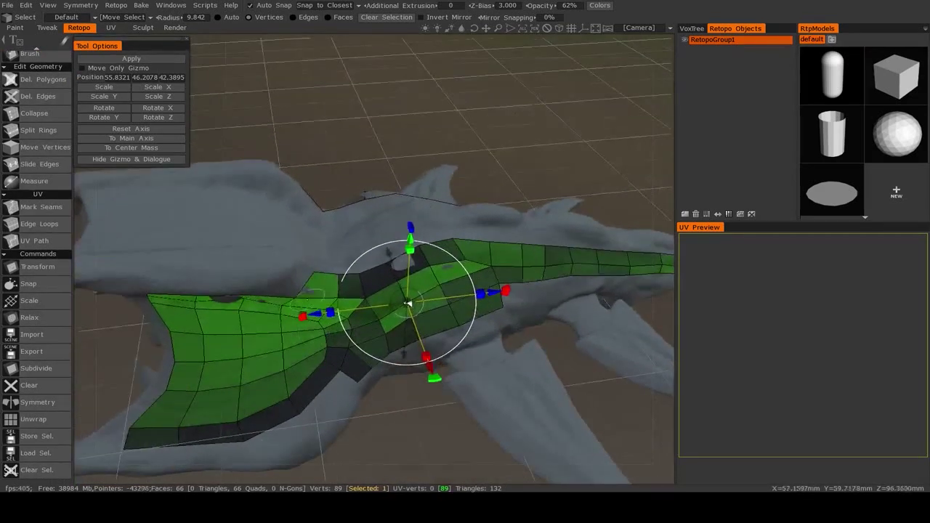
{"action": "middle_click_drag", "start_coordinate": [247, 312], "coordinate": [397, 287]}
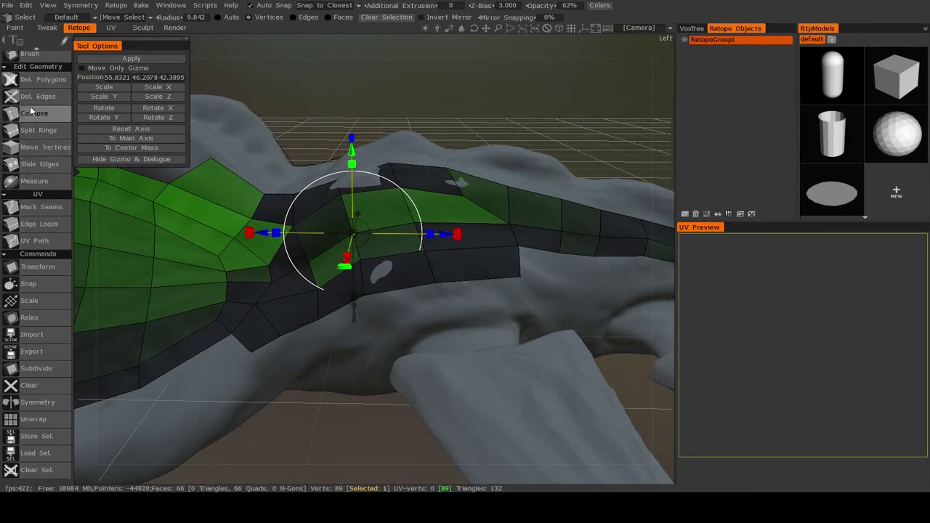
{"action": "scroll", "coordinate": [30, 105], "scroll_direction": "up", "scroll_amount": 3}
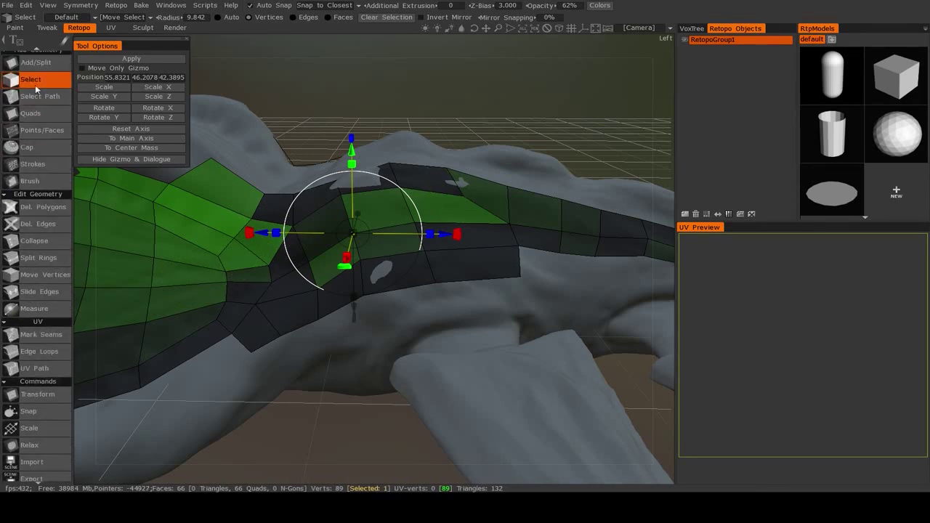
{"action": "left_click", "coordinate": [330, 18]}
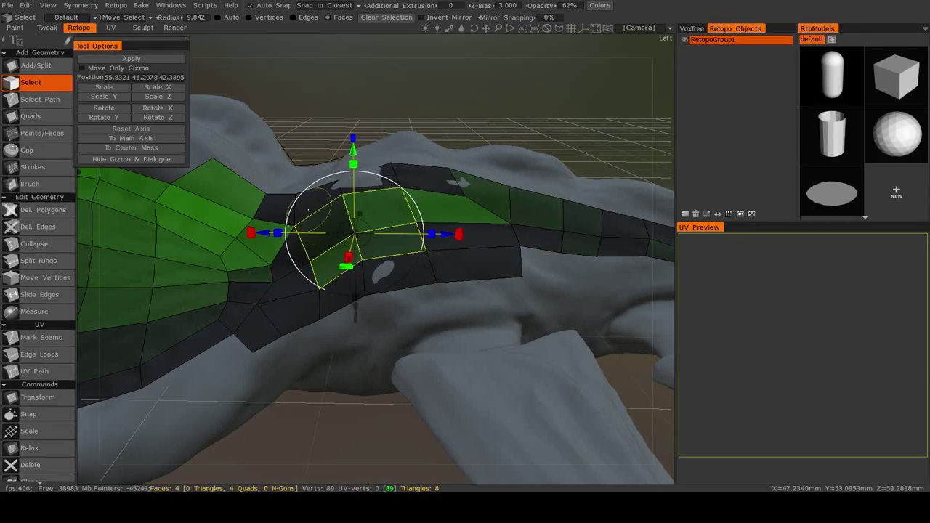
{"action": "key", "text": "Escape"}
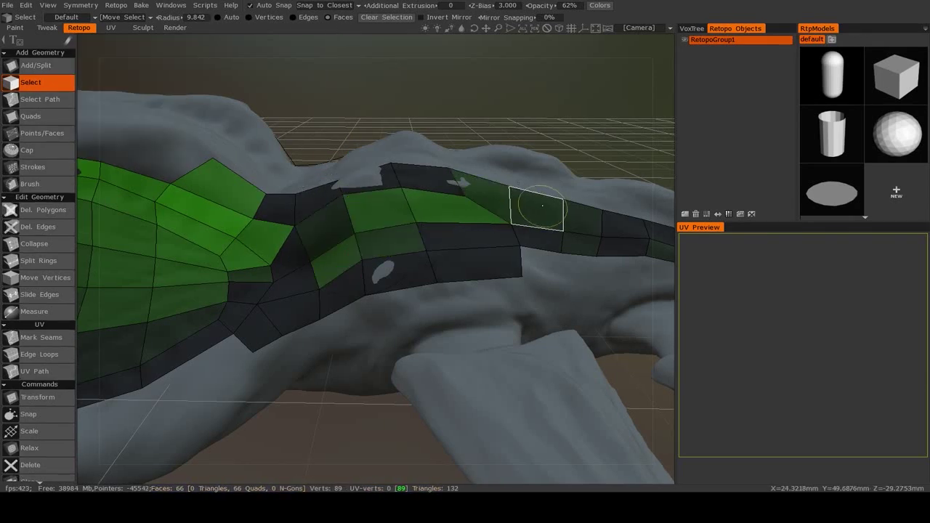
Subdivide a single upper-row face at the start of the tail strip and undo the subdivision.
{"action": "scroll", "coordinate": [54, 436], "scroll_direction": "down", "scroll_amount": 3}
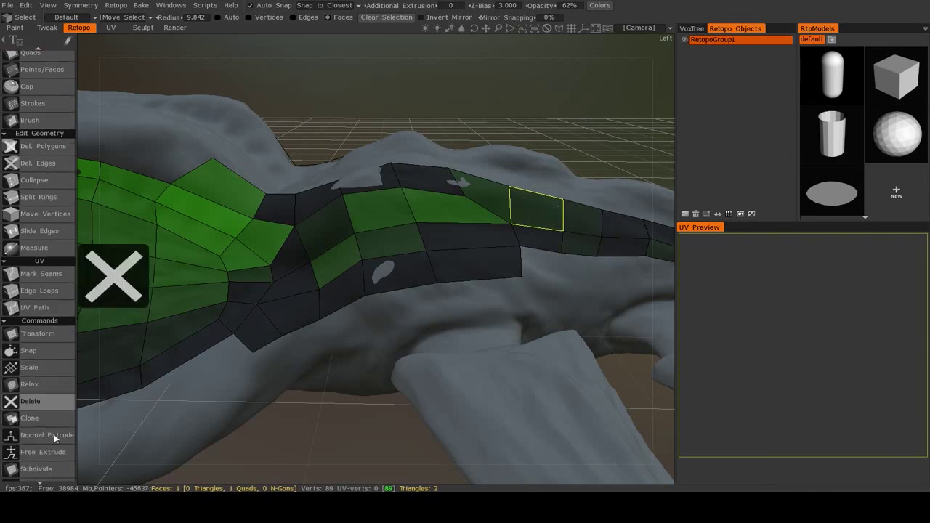
{"action": "left_click", "coordinate": [47, 438]}
{"action": "left_click_drag", "start_coordinate": [451, 251], "coordinate": [400, 278], "text": "alt"}
{"action": "right_click_drag", "start_coordinate": [400, 278], "coordinate": [465, 255], "text": "alt"}
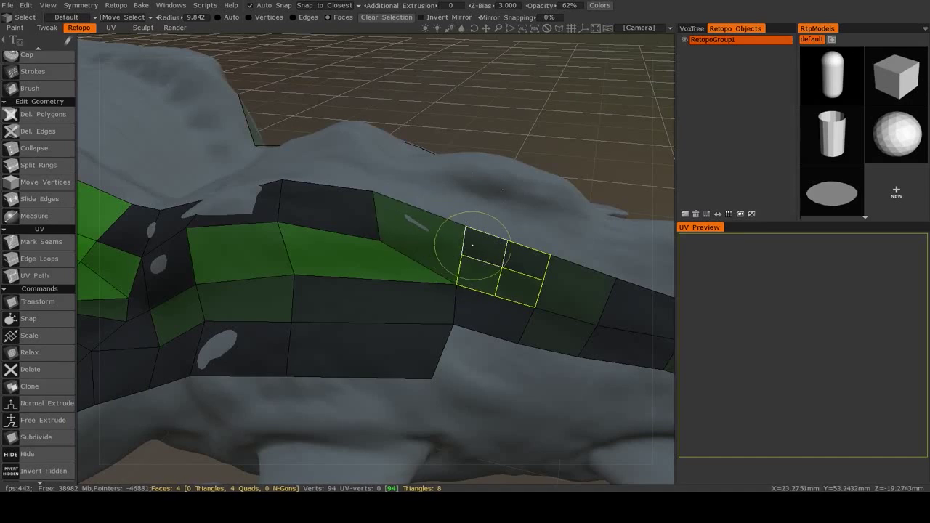
{"action": "key", "text": "ctrl+z"}
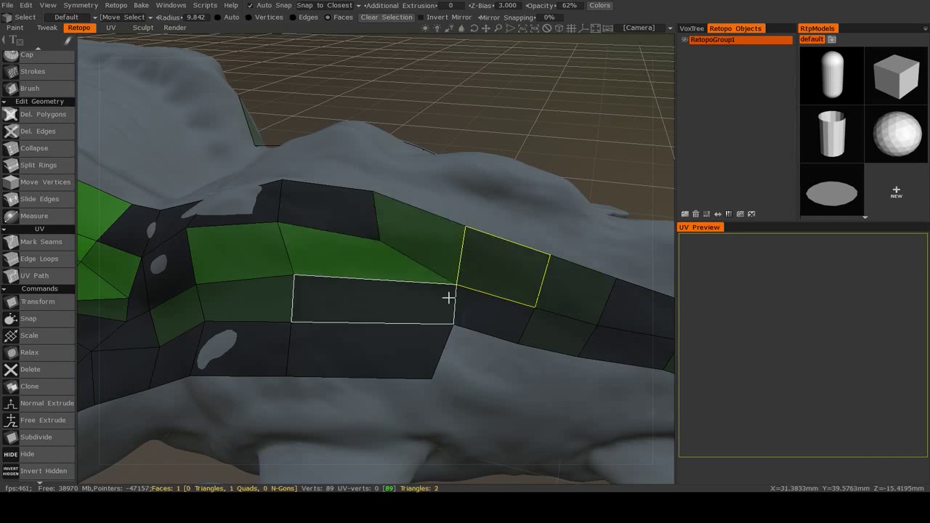
Draw three lengthwise and five crossing strokes on top of the head with the Strokes tool and generate a quad patch.
{"action": "right_click_drag", "start_coordinate": [450, 295], "coordinate": [382, 281], "text": "alt"}
{"action": "left_click_drag", "start_coordinate": [382, 280], "coordinate": [373, 322], "text": "alt"}
{"action": "middle_click_drag", "start_coordinate": [251, 291], "coordinate": [392, 294], "text": "alt"}
{"action": "left_click_drag", "start_coordinate": [393, 294], "coordinate": [387, 331], "text": "alt"}
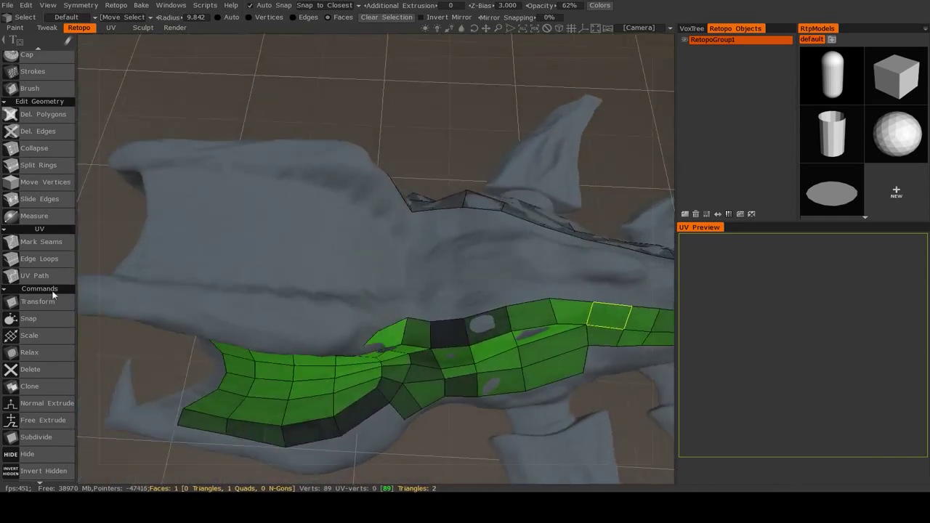
{"action": "scroll", "coordinate": [46, 138], "scroll_direction": "up", "scroll_amount": 3}
{"action": "left_click", "coordinate": [41, 172]}
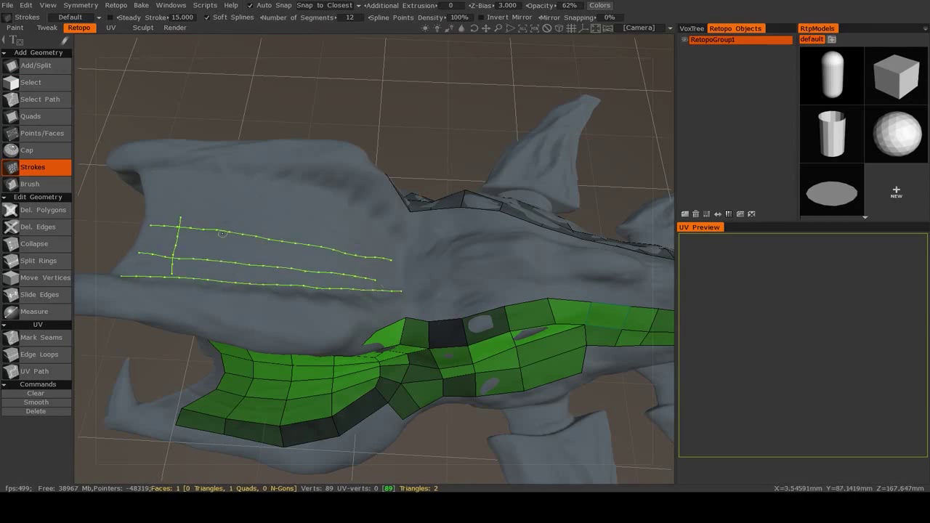
{"action": "left_click_drag", "start_coordinate": [222, 231], "coordinate": [214, 291]}
{"action": "left_click_drag", "start_coordinate": [322, 247], "coordinate": [320, 300]}
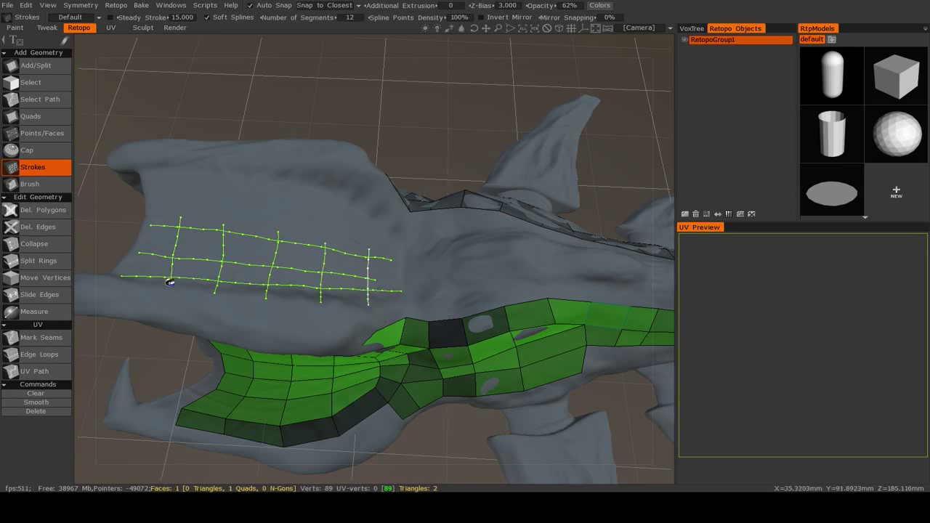
{"action": "key", "text": "Return"}
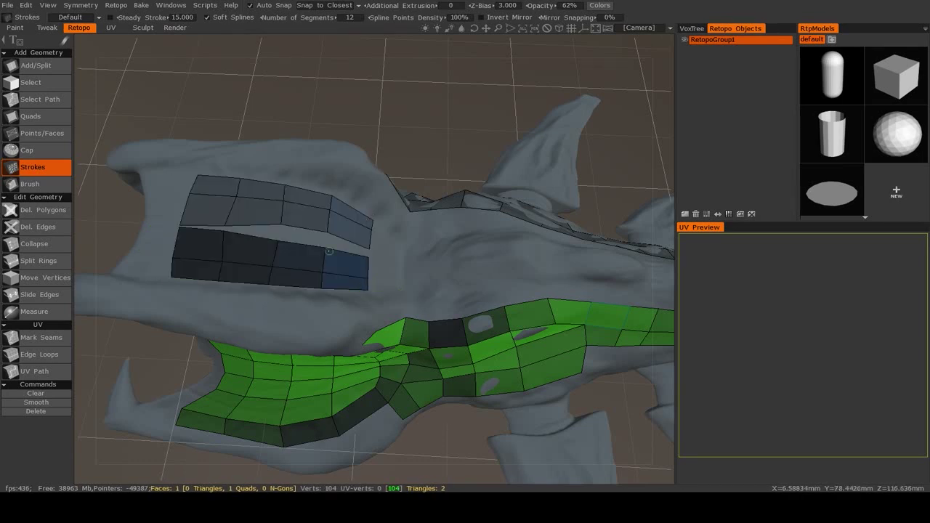
Select only the eight faces of the new head patch and run Normal Extrude on them.
{"action": "middle_click_drag", "start_coordinate": [312, 236], "coordinate": [245, 233]}
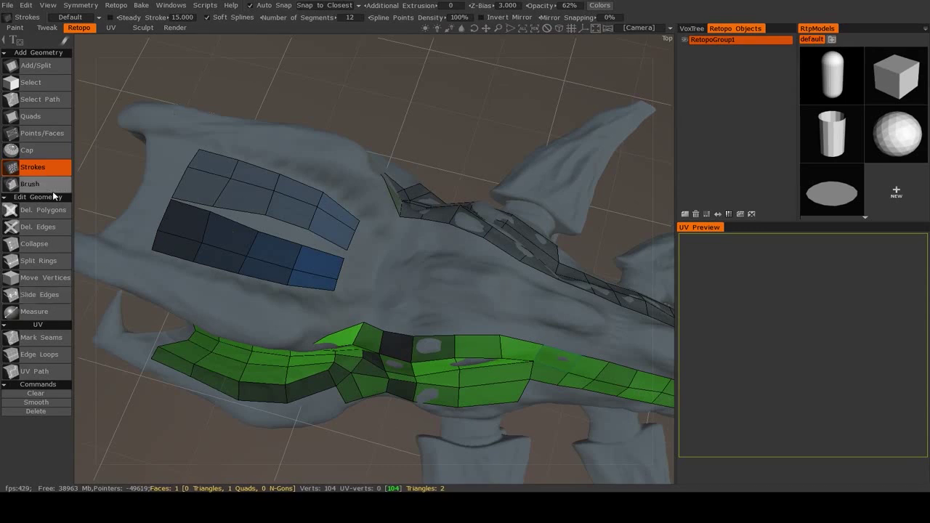
{"action": "left_click", "coordinate": [33, 82]}
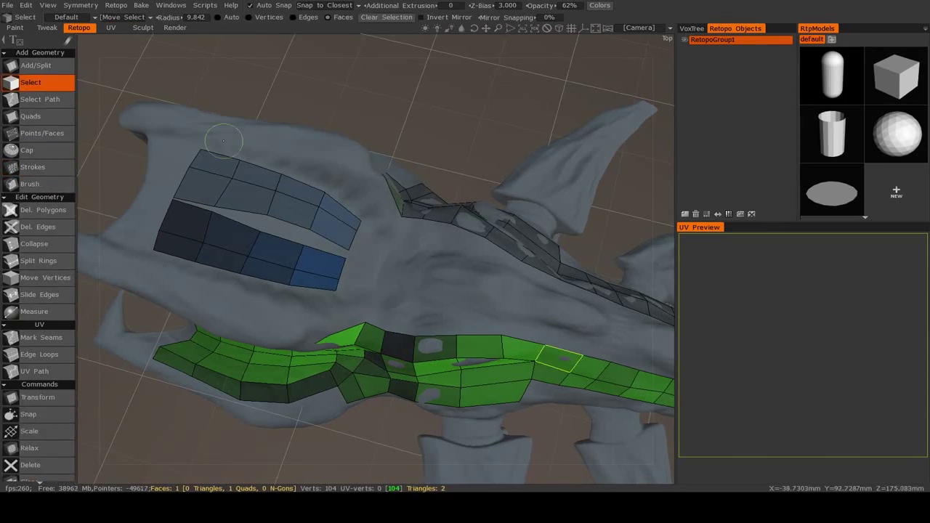
{"action": "mouse_move", "coordinate": [175, 221]}
{"action": "left_mouse_down"}
{"action": "mouse_move", "coordinate": [192, 217]}
{"action": "mouse_move", "coordinate": [318, 280]}
{"action": "left_mouse_up"}
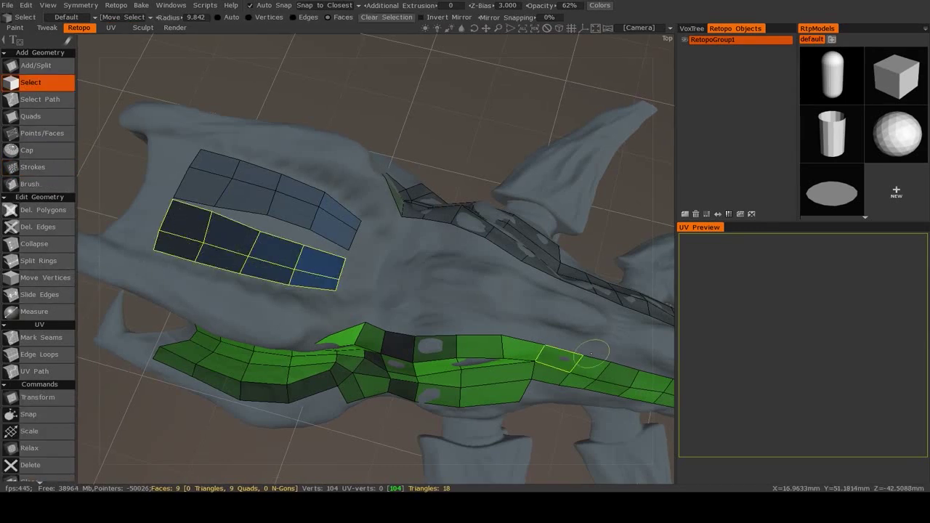
{"action": "scroll", "coordinate": [45, 421], "scroll_direction": "down", "scroll_amount": 4}
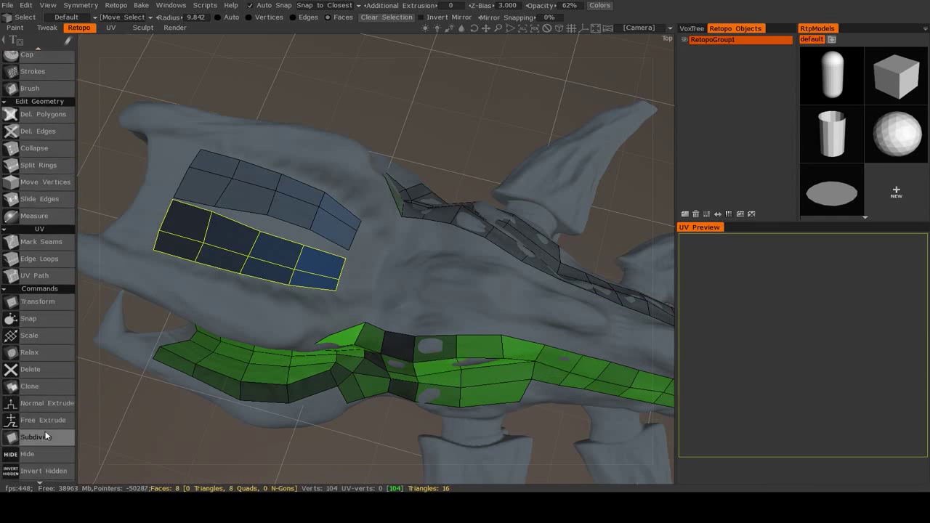
{"action": "left_click", "coordinate": [45, 406]}
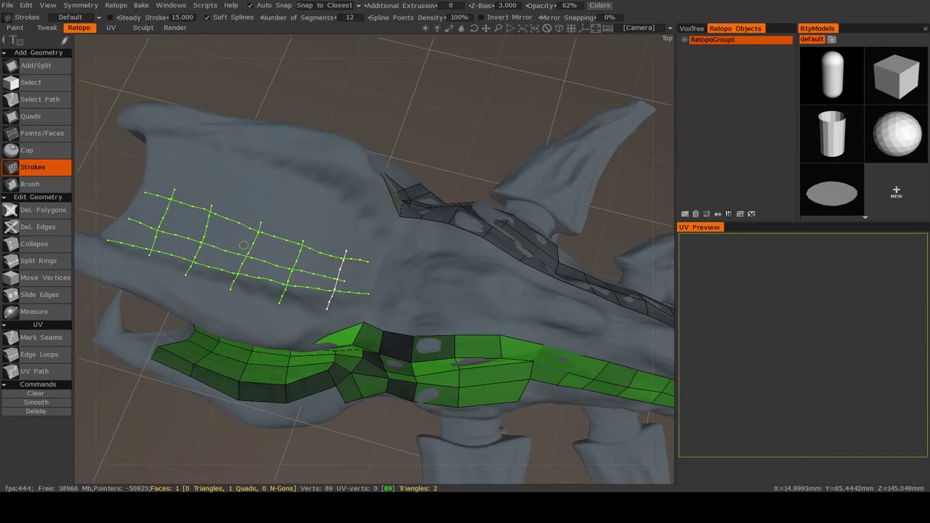
Clear the remaining guide strokes from the top of the head.
{"action": "key", "text": "Escape"}
{"action": "left_click_drag", "start_coordinate": [372, 283], "coordinate": [356, 207], "text": "alt"}
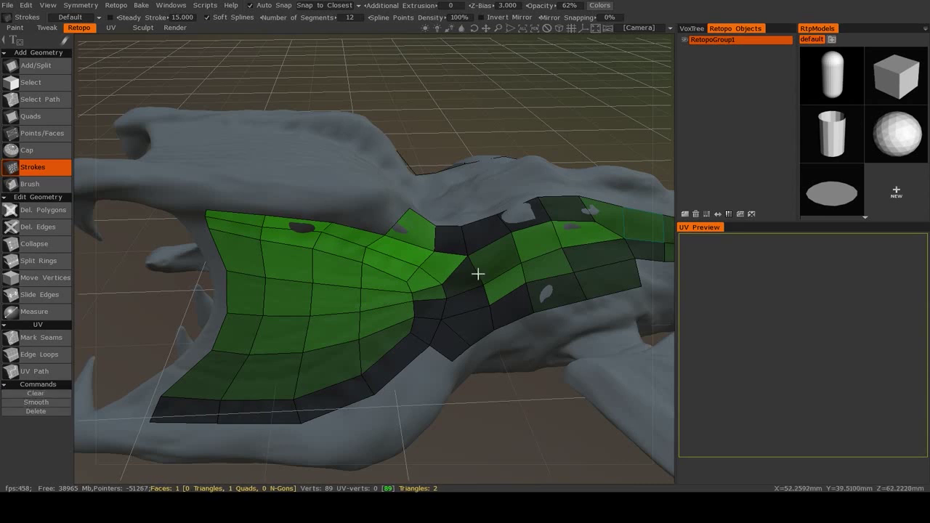
{"action": "left_click_drag", "start_coordinate": [495, 281], "coordinate": [446, 268], "text": "alt"}
{"action": "left_click_drag", "start_coordinate": [499, 208], "coordinate": [463, 264], "text": "alt"}
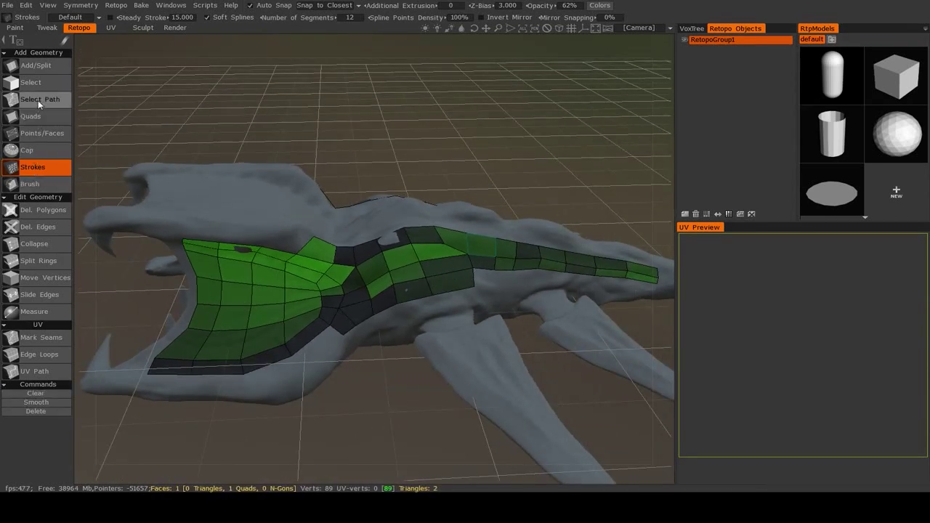
Subdivide the entire retopology mesh with the Add/Split tool active, inspect it, and undo the subdivision.
{"action": "left_click", "coordinate": [37, 65]}
{"action": "scroll", "coordinate": [58, 406], "scroll_direction": "down", "scroll_amount": 5}
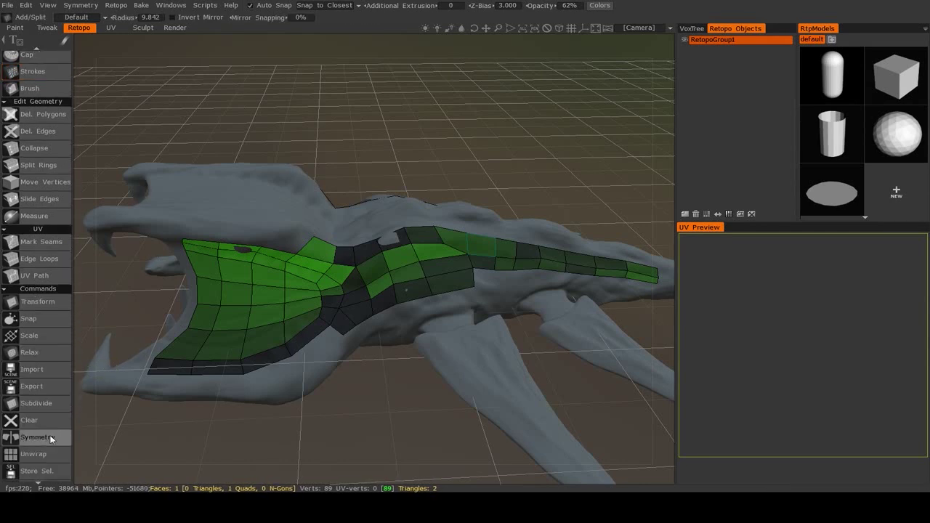
{"action": "scroll", "coordinate": [48, 434], "scroll_direction": "down", "scroll_amount": 1}
{"action": "left_click", "coordinate": [39, 371]}
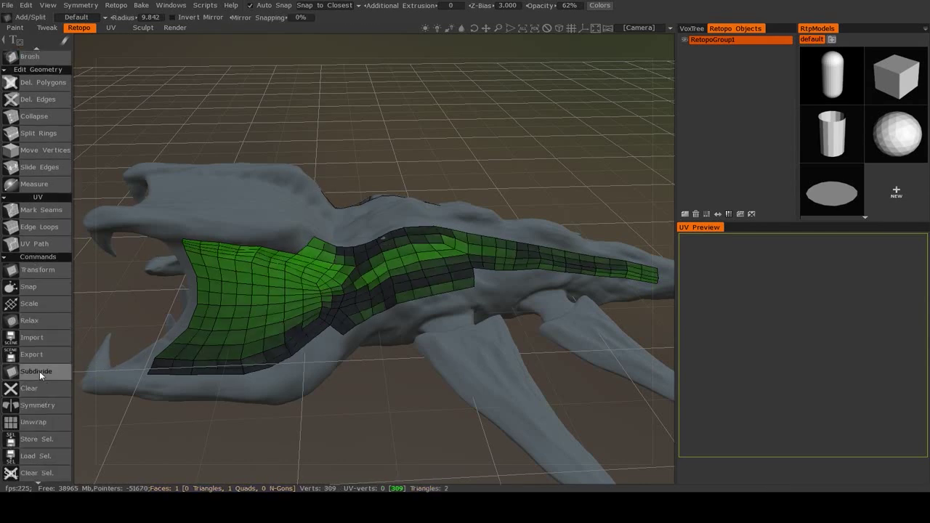
{"action": "middle_click_drag", "start_coordinate": [368, 268], "coordinate": [386, 332]}
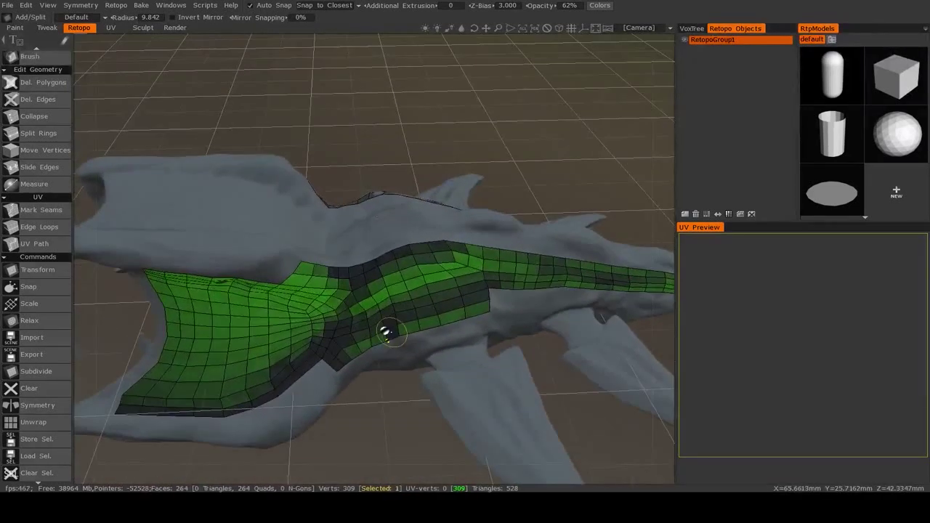
{"action": "middle_click_drag", "start_coordinate": [370, 282], "coordinate": [379, 311]}
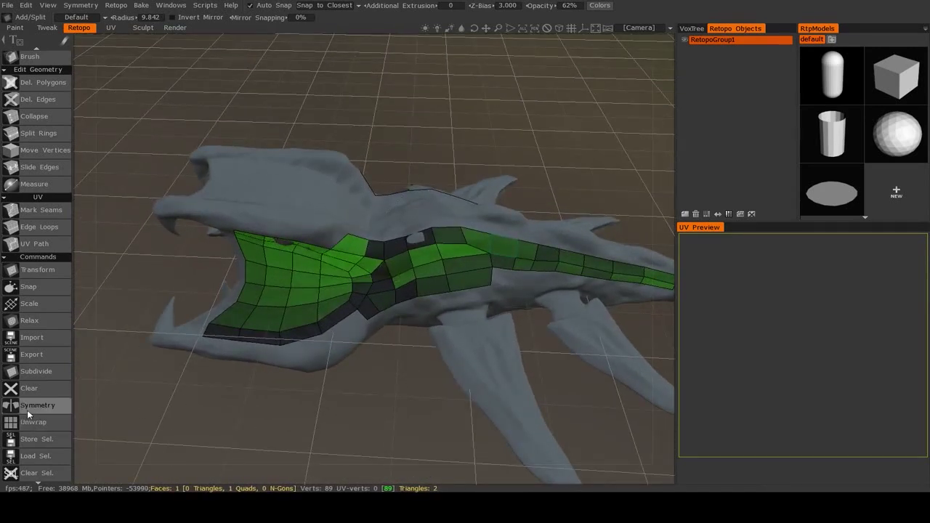
Subdivide the creature's whole retopology mesh once more, view the denser quads up close, and undo the subdivision.
{"action": "left_click", "coordinate": [38, 374]}
{"action": "middle_click_drag", "start_coordinate": [338, 322], "coordinate": [396, 283]}
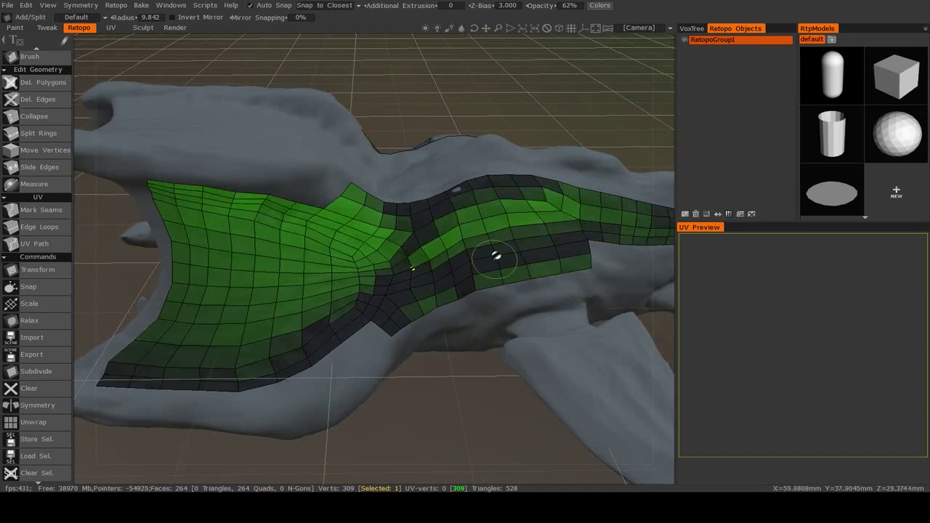
{"action": "key", "text": "ctrl+z"}
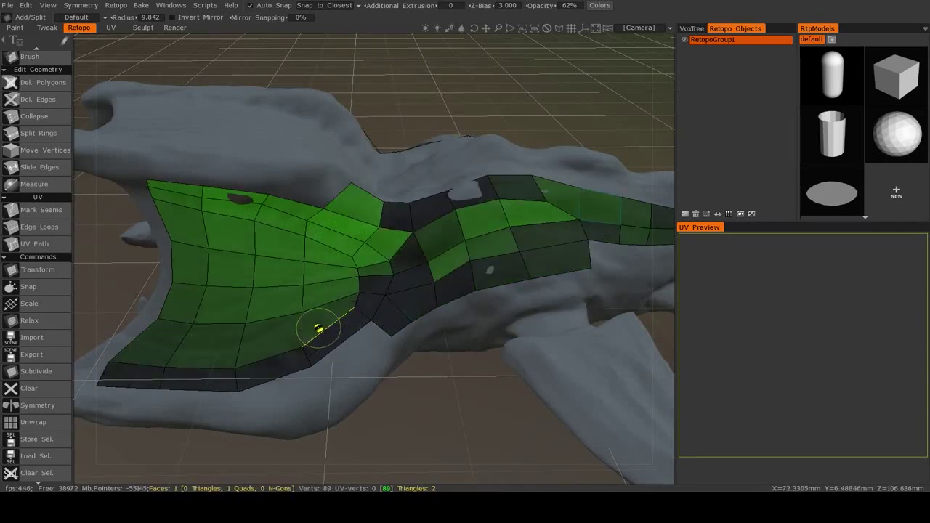
Apply symmetry to the current retopology layer to create real mirrored faces on the creature's other side.
{"action": "left_click_drag", "start_coordinate": [315, 329], "coordinate": [308, 372], "text": "alt"}
{"action": "scroll", "coordinate": [308, 372], "scroll_direction": "down", "scroll_amount": 5}
{"action": "middle_click_drag", "start_coordinate": [309, 376], "coordinate": [408, 353]}
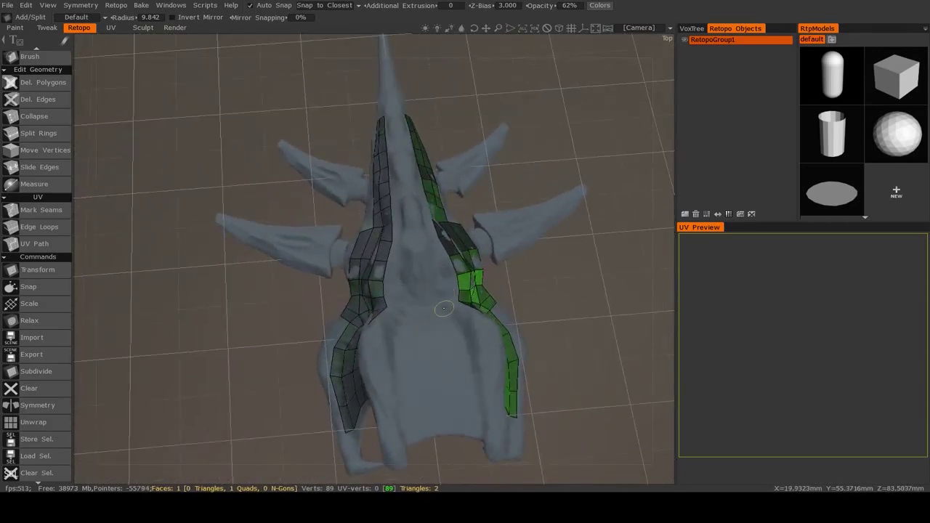
{"action": "middle_click_drag", "start_coordinate": [440, 293], "coordinate": [318, 317]}
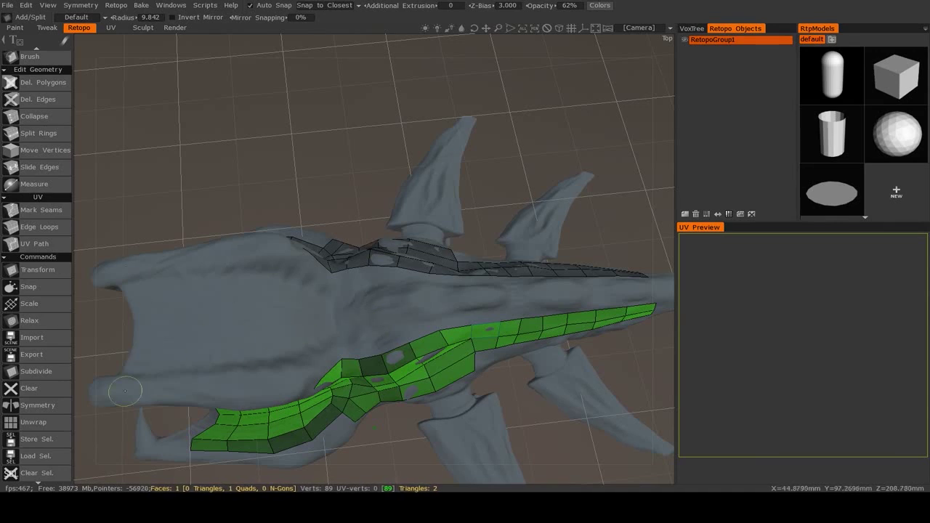
{"action": "left_click", "coordinate": [118, 6]}
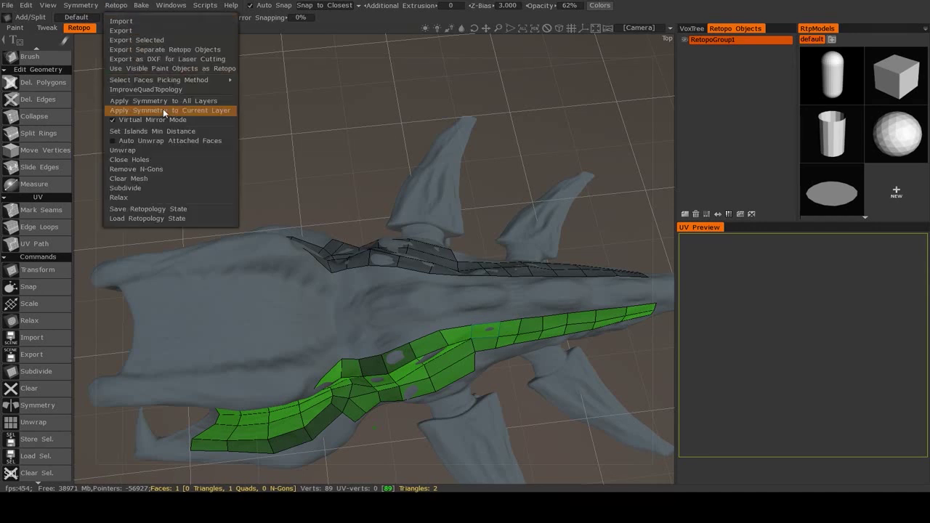
{"action": "left_click", "coordinate": [204, 110]}
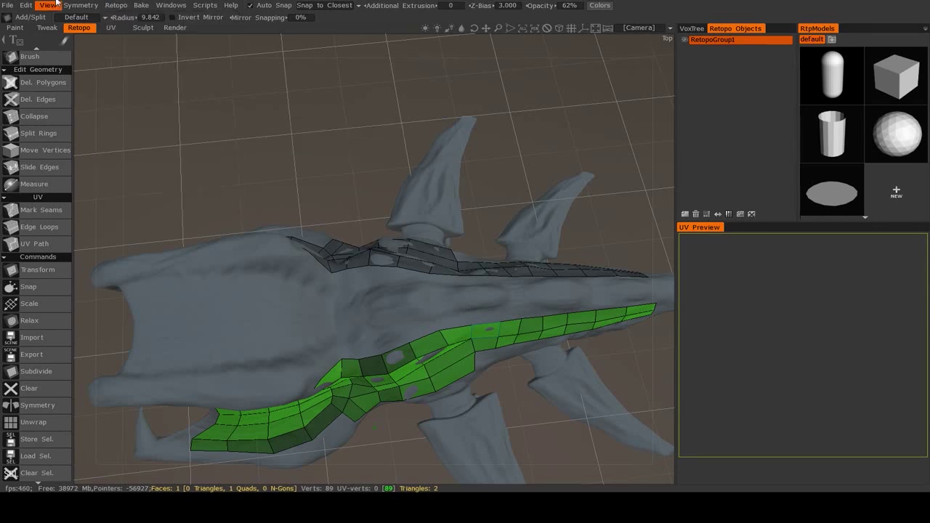
{"action": "left_click", "coordinate": [116, 5]}
{"action": "left_click", "coordinate": [153, 113]}
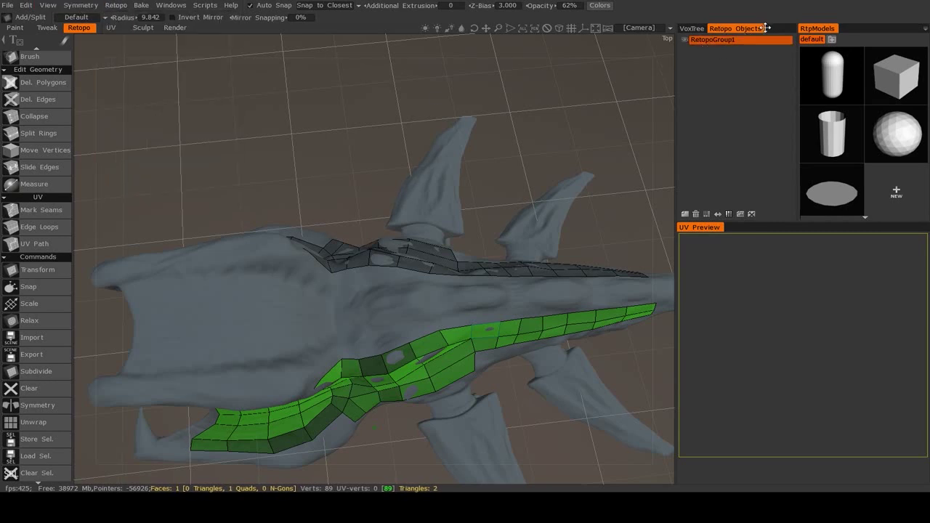
{"action": "left_click", "coordinate": [111, 5]}
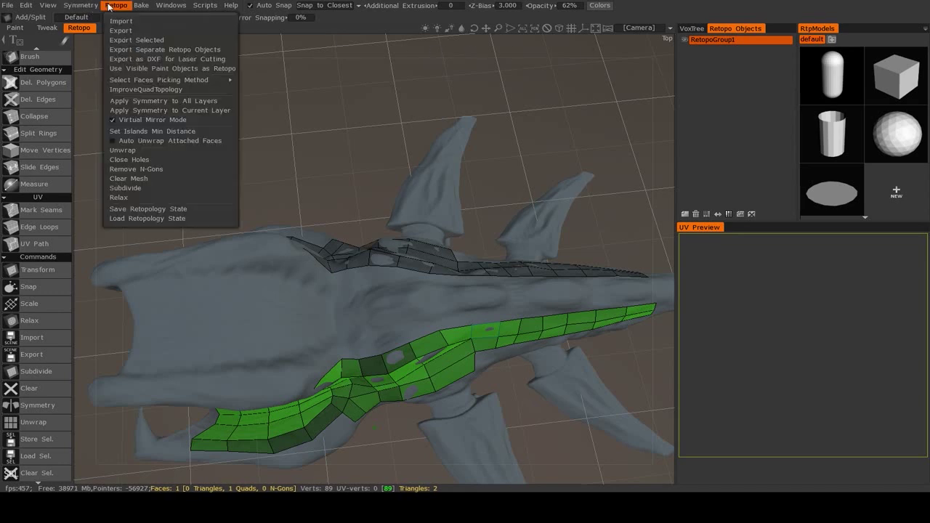
{"action": "left_click", "coordinate": [155, 111]}
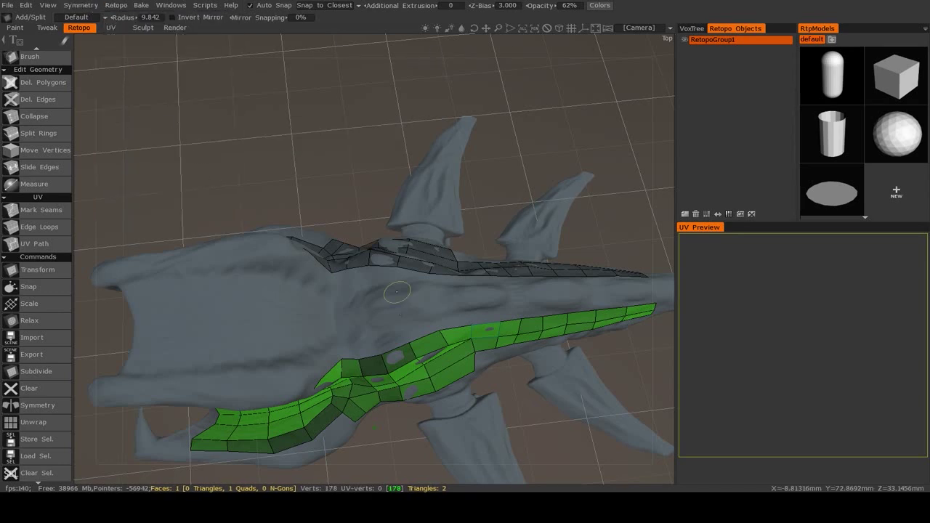
Turn off symmetry so that the virtual mirrored copy of the retopology mesh is not displayed.
{"action": "left_click_drag", "start_coordinate": [328, 312], "coordinate": [438, 303], "text": "alt"}
{"action": "key", "text": "s"}
{"action": "left_click", "coordinate": [358, 230]}
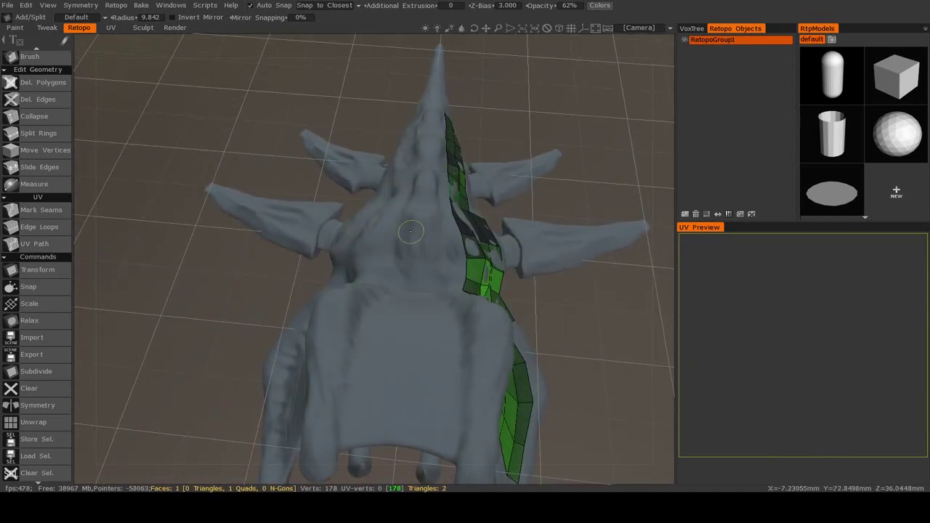
Activate the retopology Brush tool and examine the applied mirrored faces on both sides of the creature.
{"action": "middle_click_drag", "start_coordinate": [413, 236], "coordinate": [372, 252]}
{"action": "scroll", "coordinate": [44, 117], "scroll_direction": "up", "scroll_amount": 1}
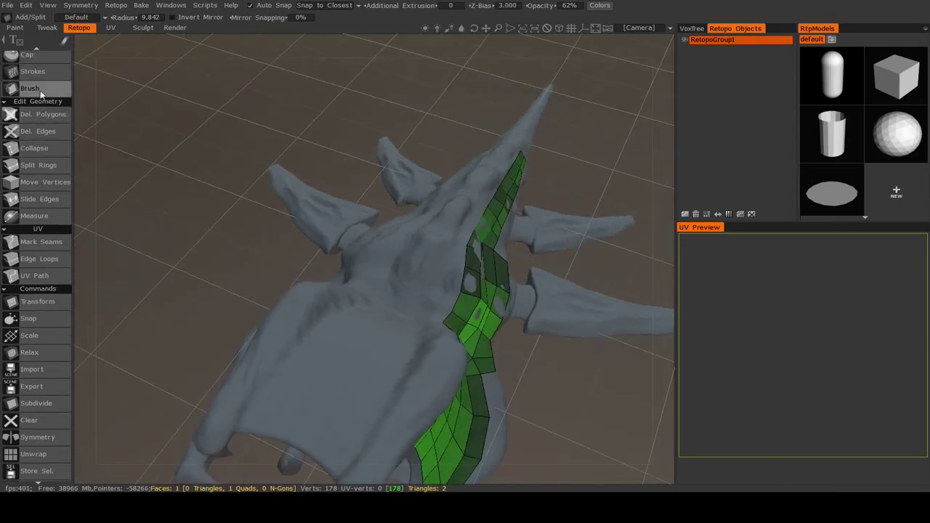
{"action": "left_click", "coordinate": [39, 89]}
{"action": "scroll", "coordinate": [39, 88], "scroll_direction": "up", "scroll_amount": 3}
{"action": "middle_click_drag", "start_coordinate": [480, 276], "coordinate": [532, 274]}
{"action": "middle_click_drag", "start_coordinate": [389, 343], "coordinate": [420, 274]}
{"action": "middle_click_drag", "start_coordinate": [345, 228], "coordinate": [350, 272]}
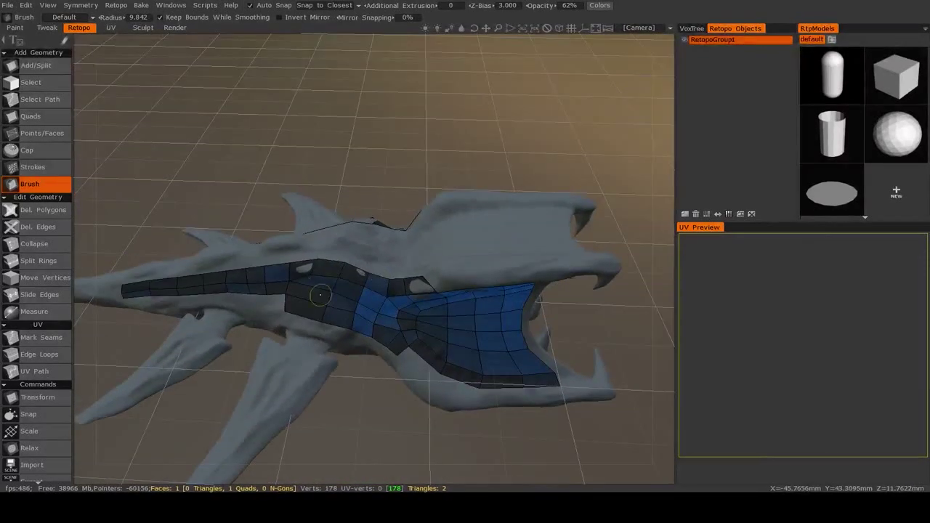
{"action": "middle_click_drag", "start_coordinate": [341, 311], "coordinate": [421, 431]}
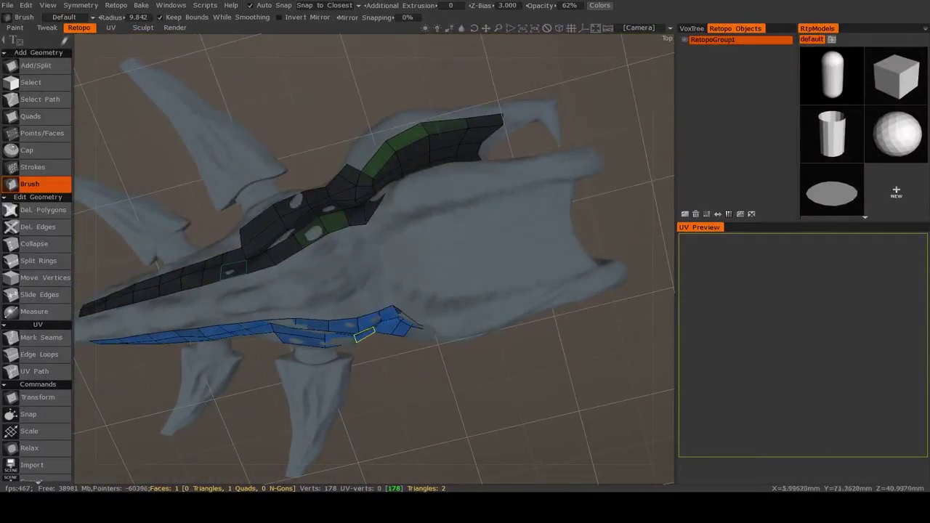
{"action": "middle_click_drag", "start_coordinate": [330, 308], "coordinate": [462, 276]}
{"action": "middle_click_drag", "start_coordinate": [328, 331], "coordinate": [349, 302]}
{"action": "middle_click_drag", "start_coordinate": [314, 328], "coordinate": [349, 324]}
{"action": "scroll", "coordinate": [442, 297], "scroll_direction": "down", "scroll_amount": 3}
{"action": "scroll", "coordinate": [354, 305], "scroll_direction": "up", "scroll_amount": 2}
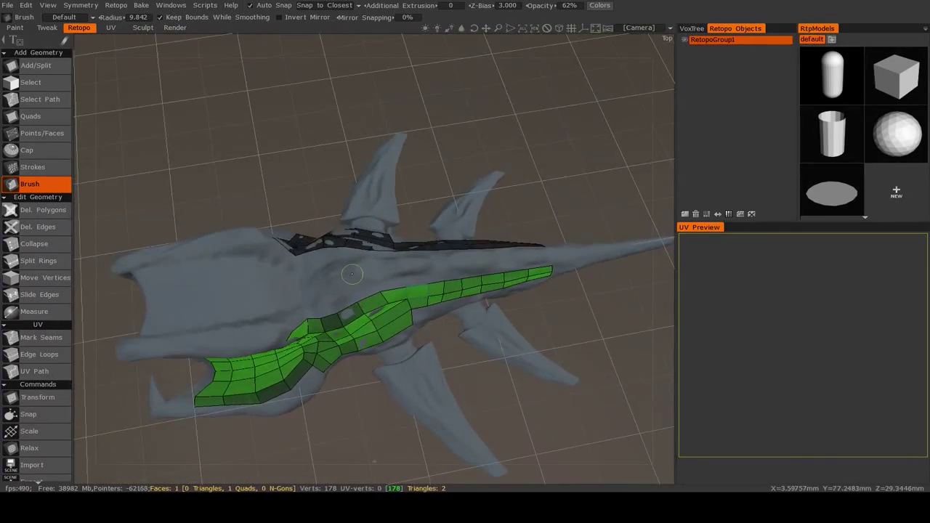